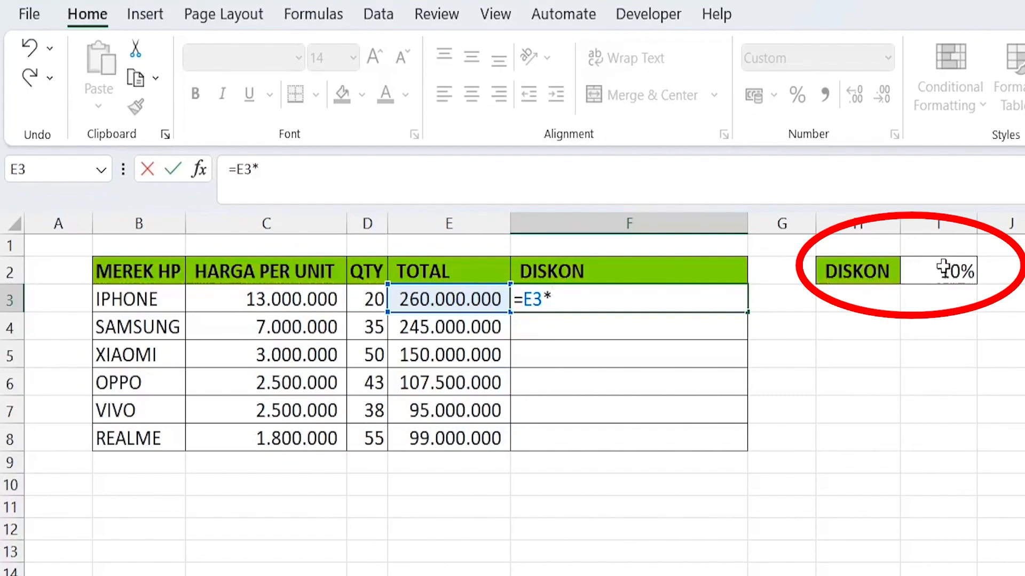
Step: Complete the formula in F3 as =E3*$I$2, fill it down to F8 and check the copy in F4
{"action": "left_click", "coordinate": [943, 269]}
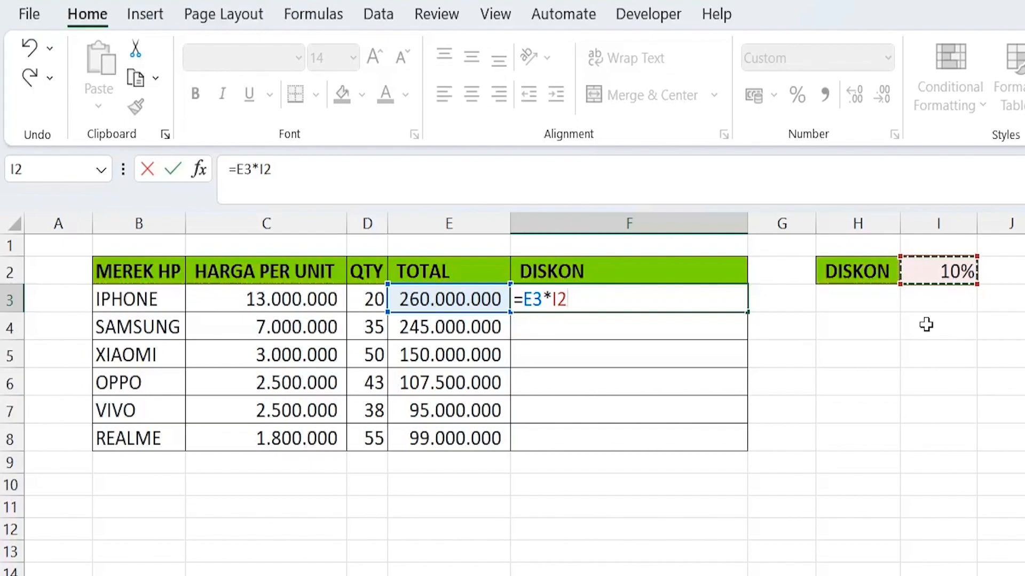
{"action": "key", "text": "F4"}
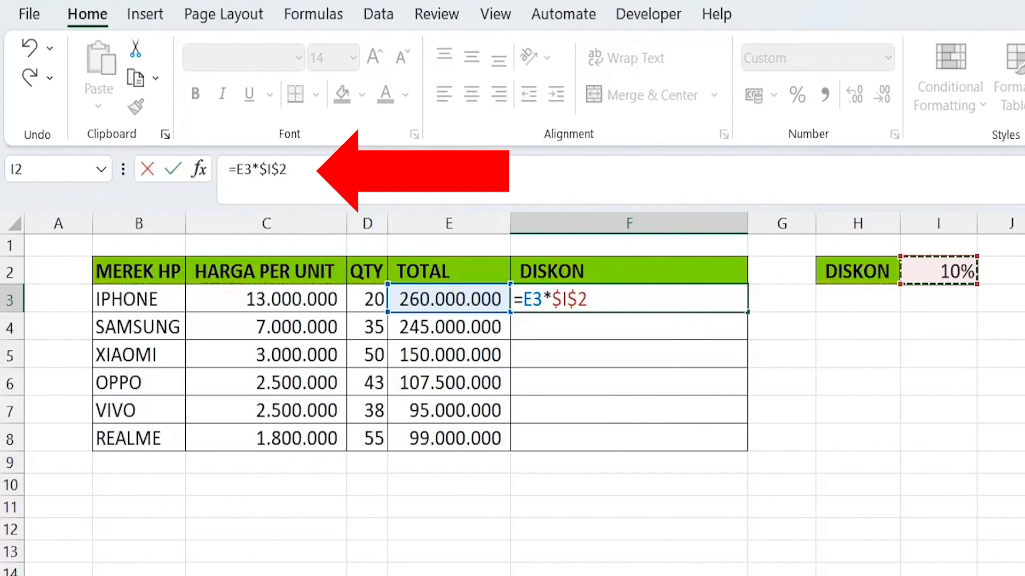
{"action": "key", "text": "Return"}
{"action": "left_click", "coordinate": [736, 301]}
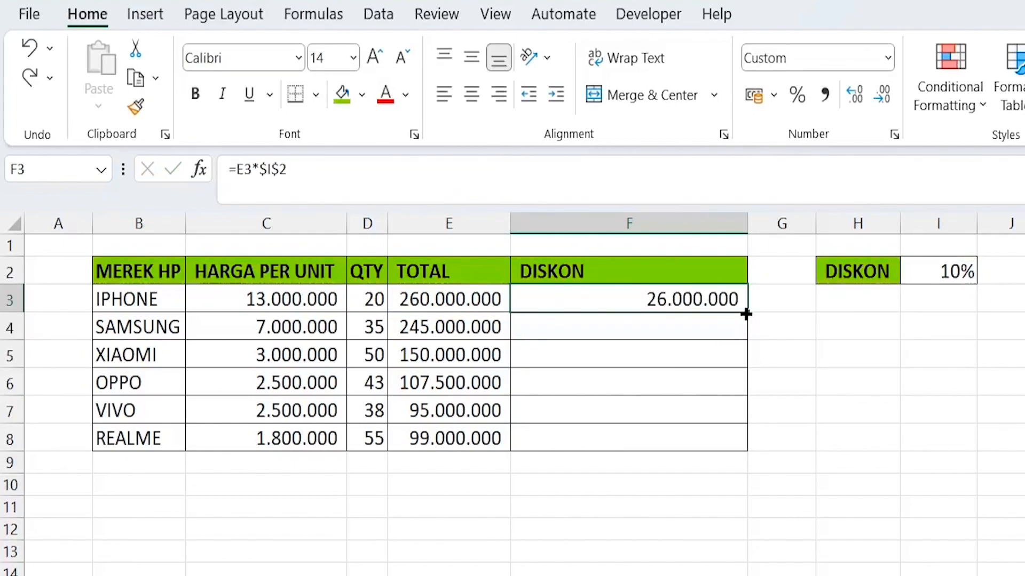
{"action": "double_click", "coordinate": [747, 312]}
{"action": "double_click", "coordinate": [579, 331]}
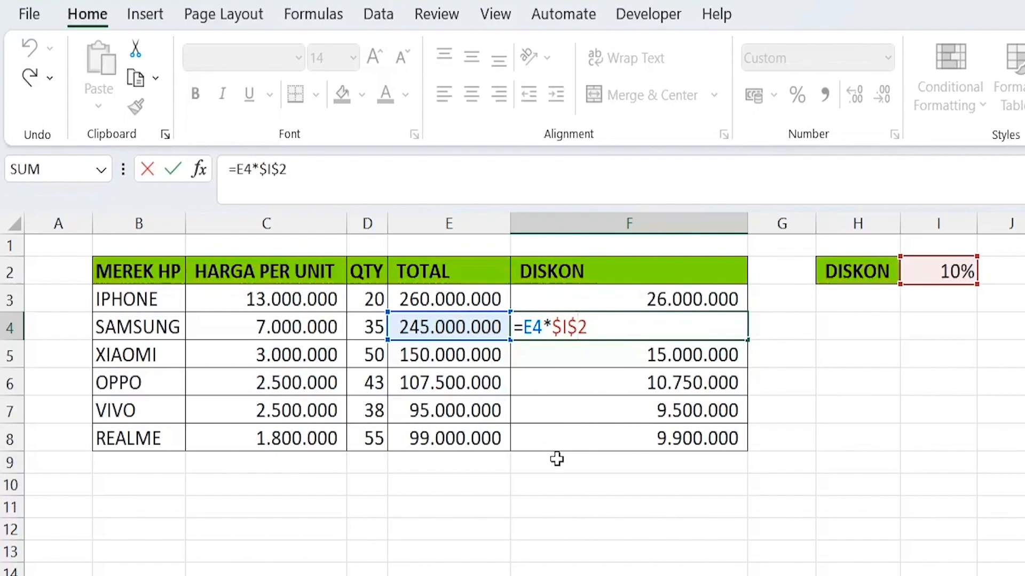
{"action": "left_click", "coordinate": [835, 355]}
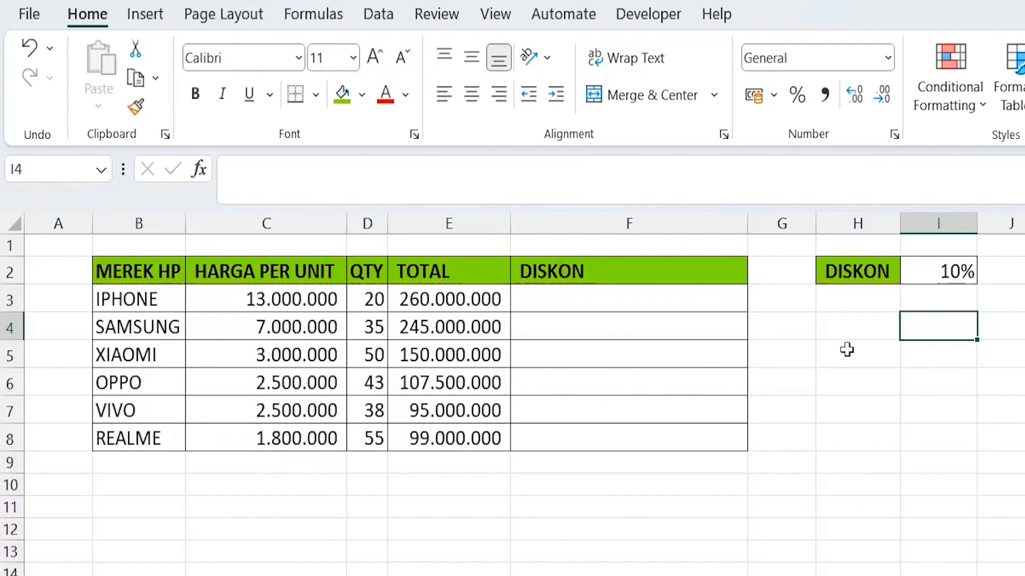
Step: Try to define a cell name beginning with CELL for the discount percentage
{"action": "left_click", "coordinate": [922, 272]}
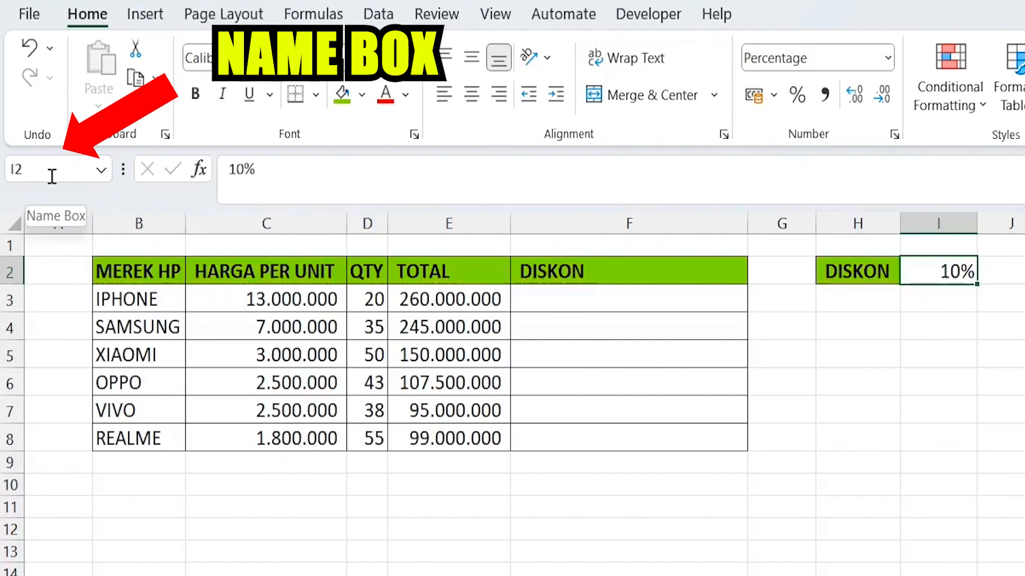
{"action": "left_click", "coordinate": [79, 168]}
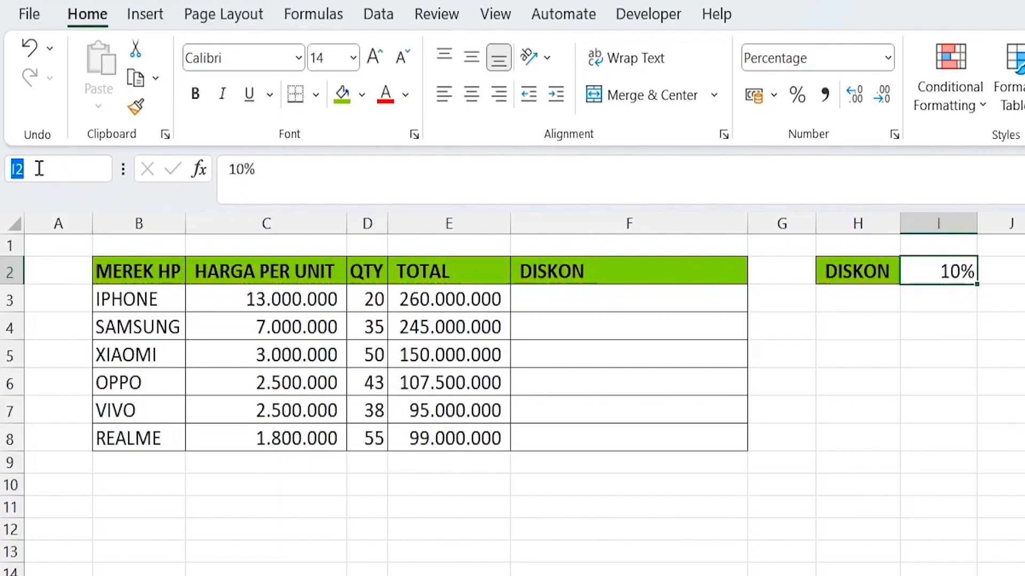
{"action": "key", "text": "BackSpace"}
{"action": "type", "text": "cELL"}
{"action": "key", "text": "Return"}
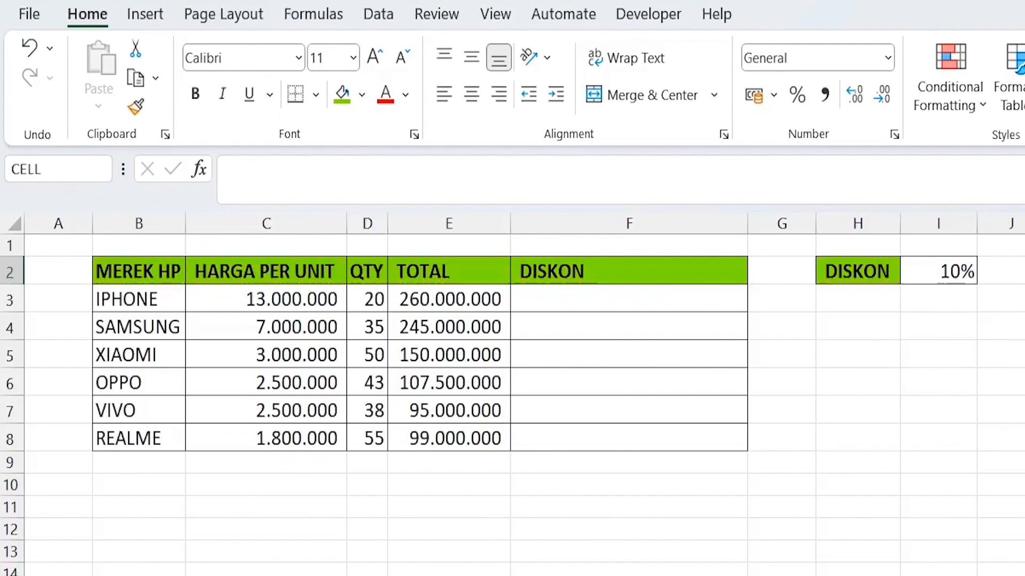
{"action": "type", "text": "SKON"}
{"action": "key", "text": "Return"}
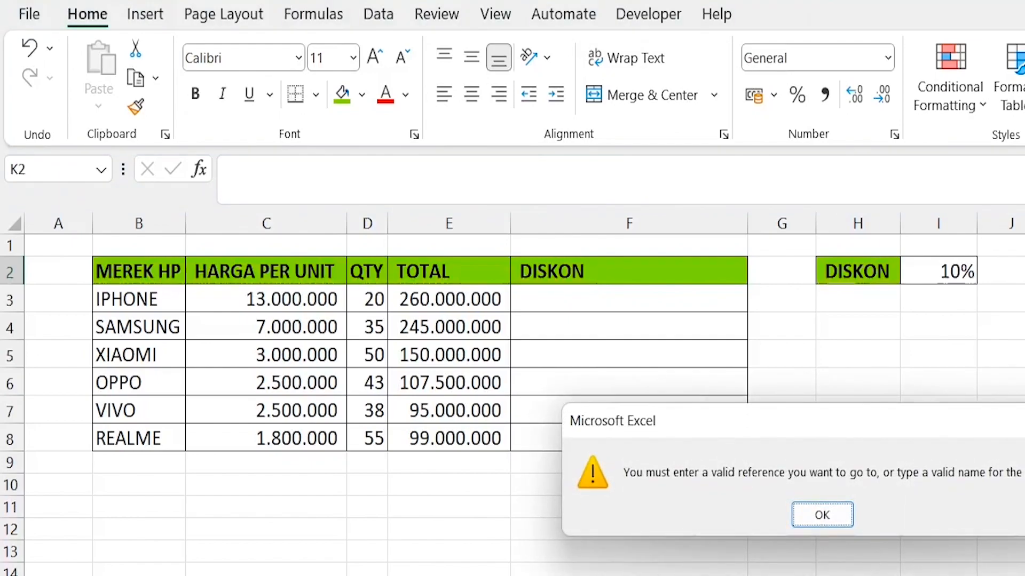
{"action": "left_click", "coordinate": [831, 516]}
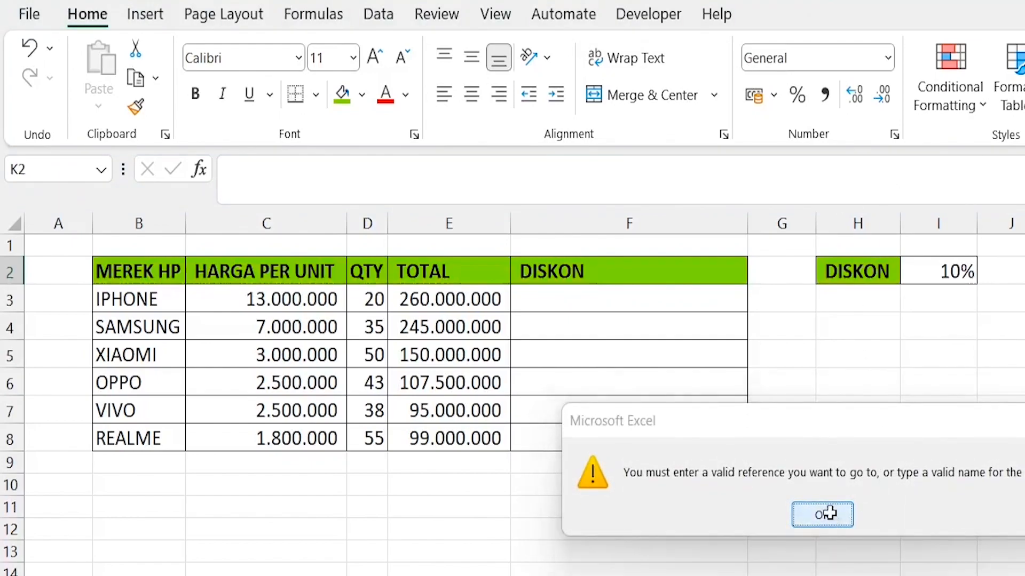
{"action": "left_click", "coordinate": [59, 169]}
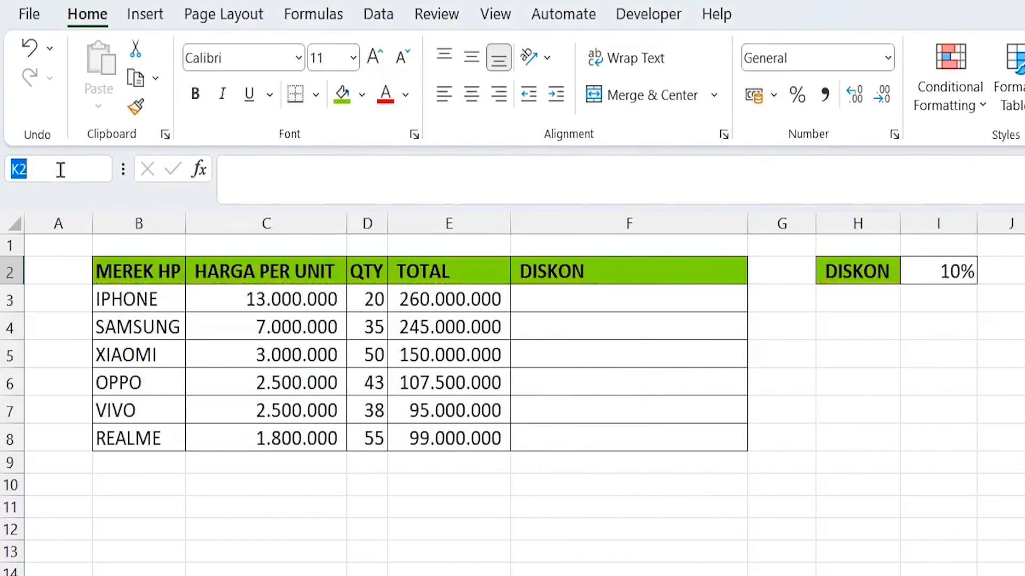
Step: Name the discount percentage cell I2 CELL_DISKON
{"action": "left_click", "coordinate": [970, 271]}
{"action": "left_click", "coordinate": [39, 169]}
{"action": "type", "text": "C"}
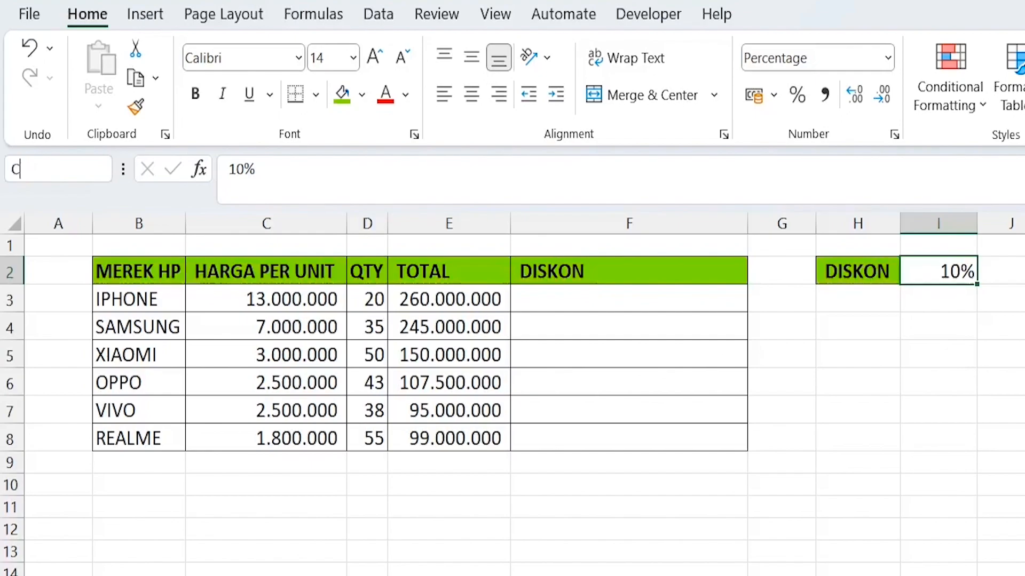
{"action": "type", "text": "ELLDISKON"}
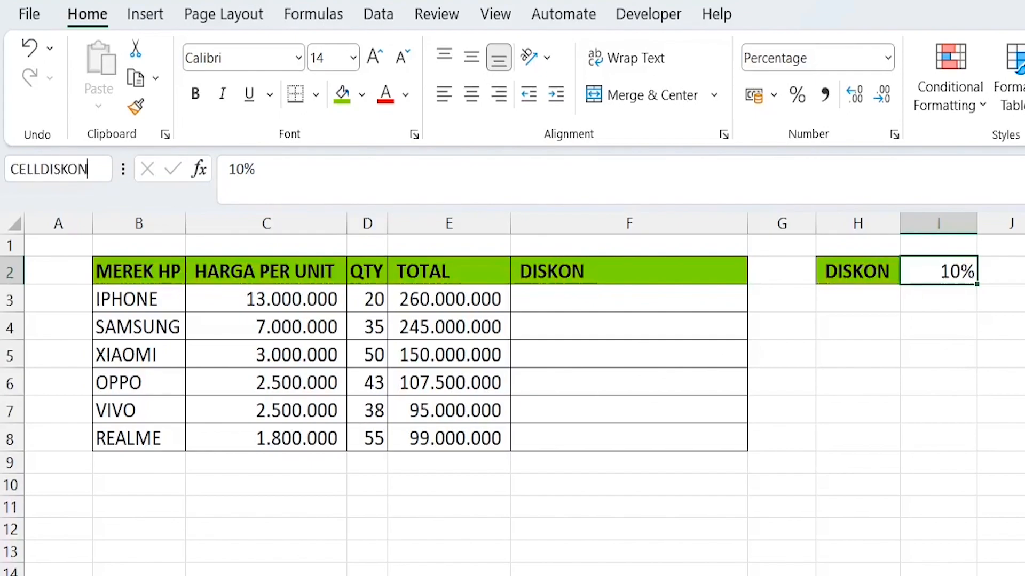
{"action": "key", "text": "BackSpace"}
{"action": "key", "text": "BackSpace"}
{"action": "key", "text": "BackSpace"}
{"action": "key", "text": "BackSpace"}
{"action": "key", "text": "BackSpace"}
{"action": "key", "text": "BackSpace"}
{"action": "type", "text": "_DISKON"}
{"action": "key", "text": "Return"}
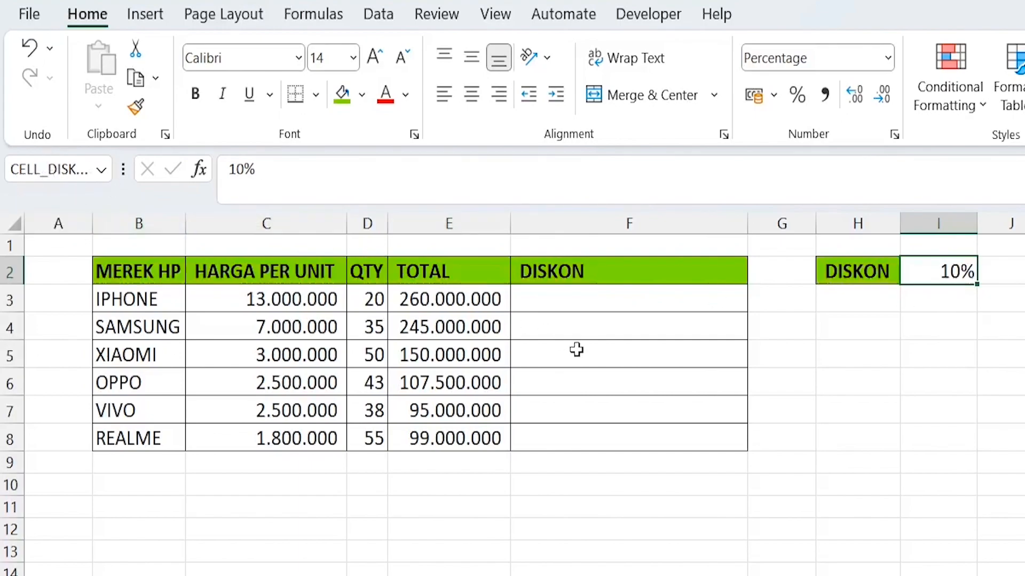
Step: Enter =E3*CELL_DISKON in F3 to calculate the IPHONE discount
{"action": "left_click", "coordinate": [583, 300]}
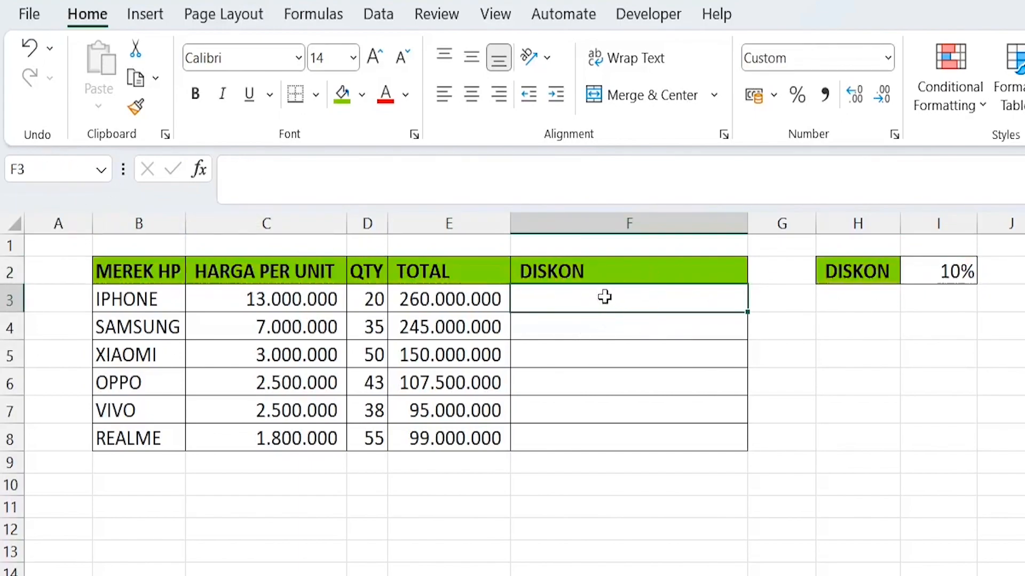
{"action": "type", "text": "="}
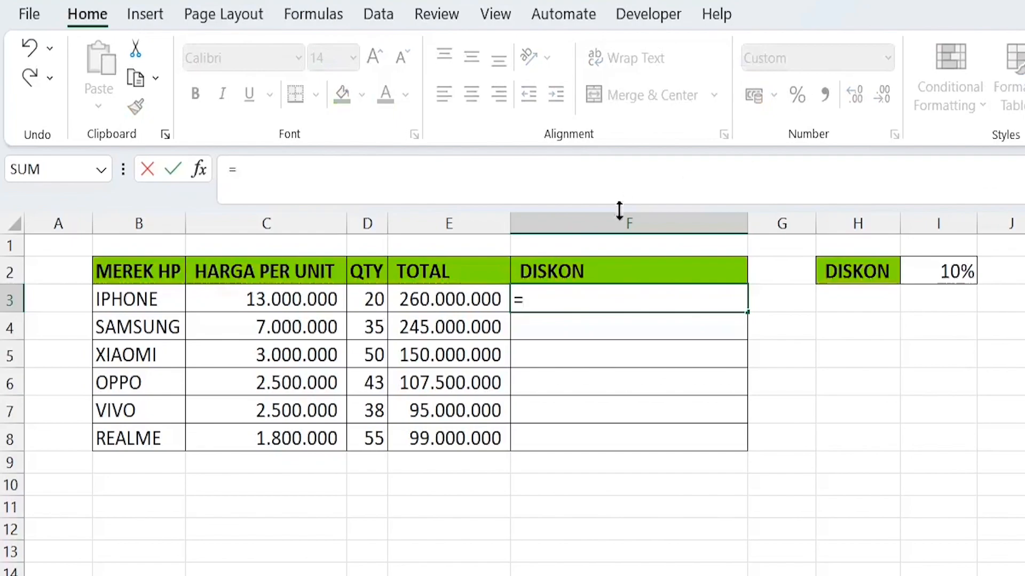
{"action": "left_click", "coordinate": [429, 291]}
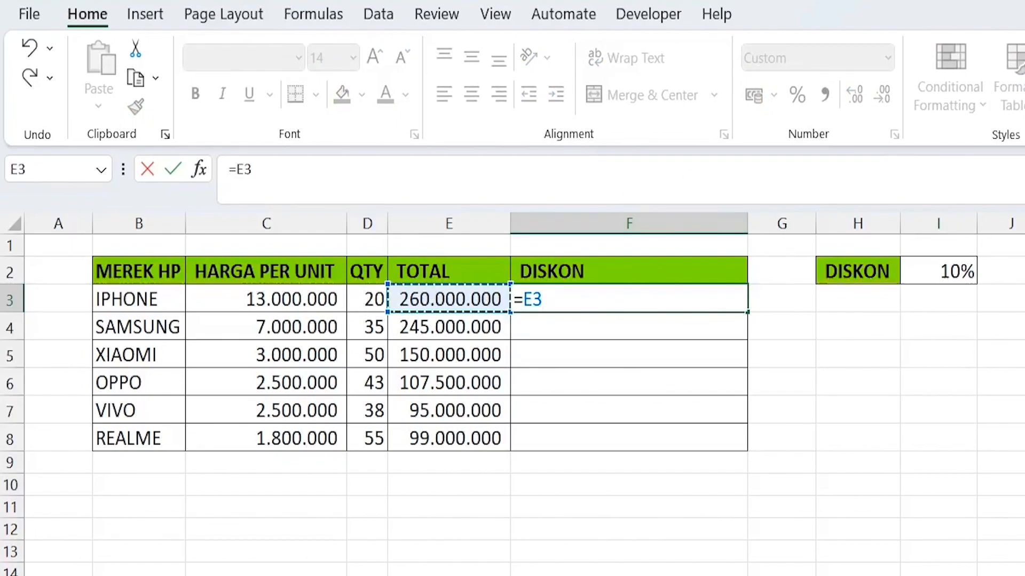
{"action": "type", "text": "*"}
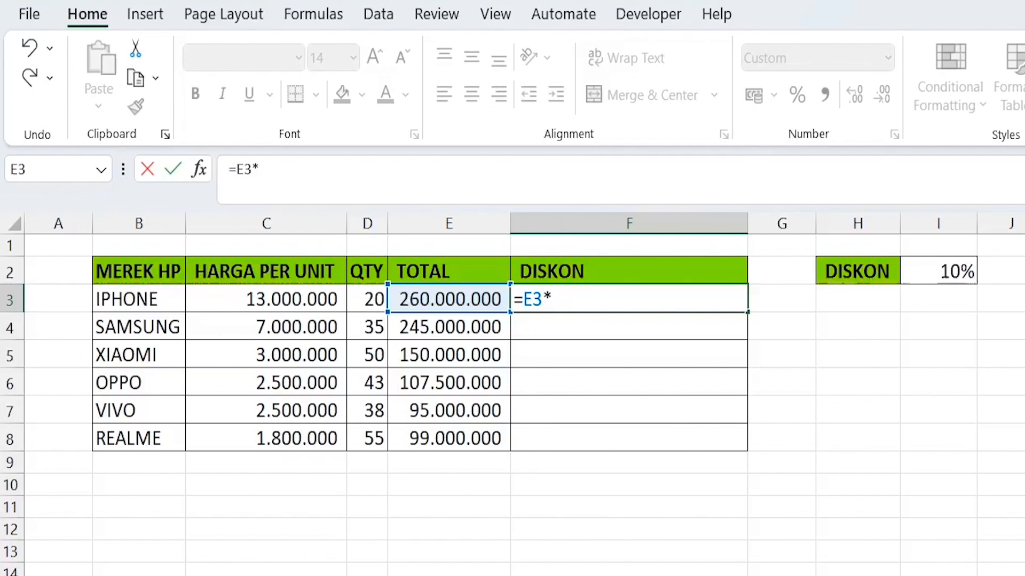
{"action": "type", "text": "CELL"}
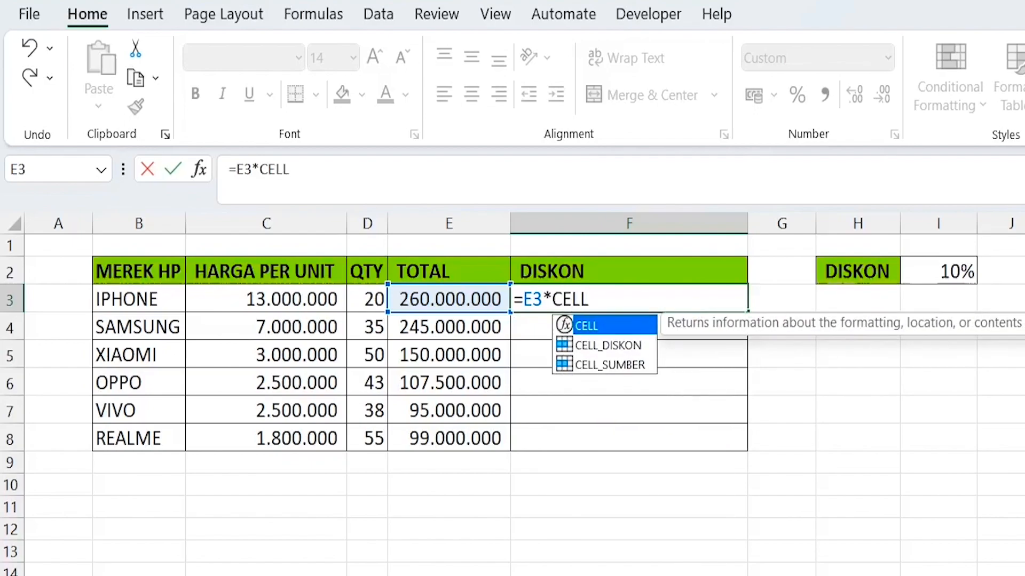
{"action": "double_click", "coordinate": [594, 344]}
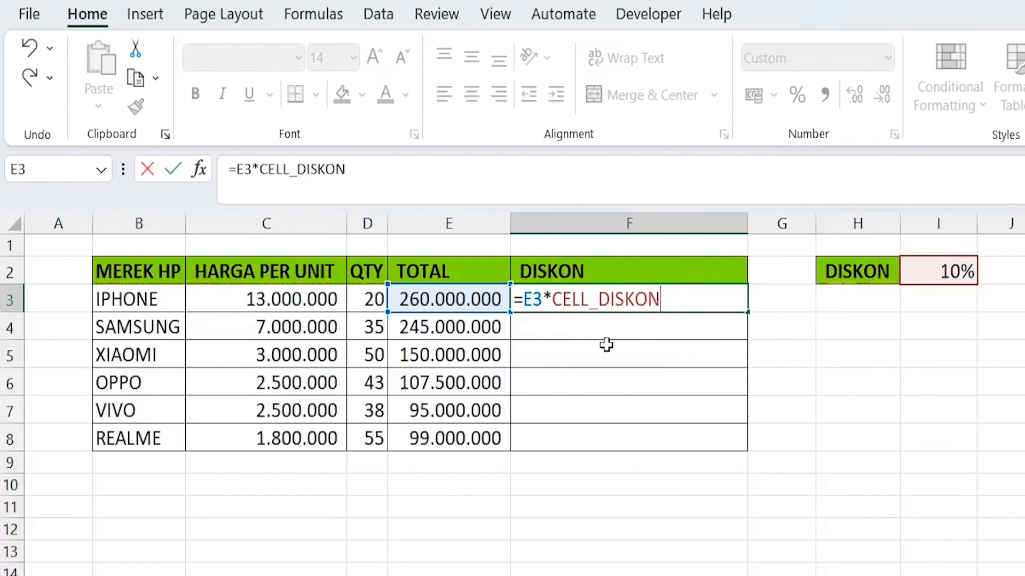
{"action": "key", "text": "Return"}
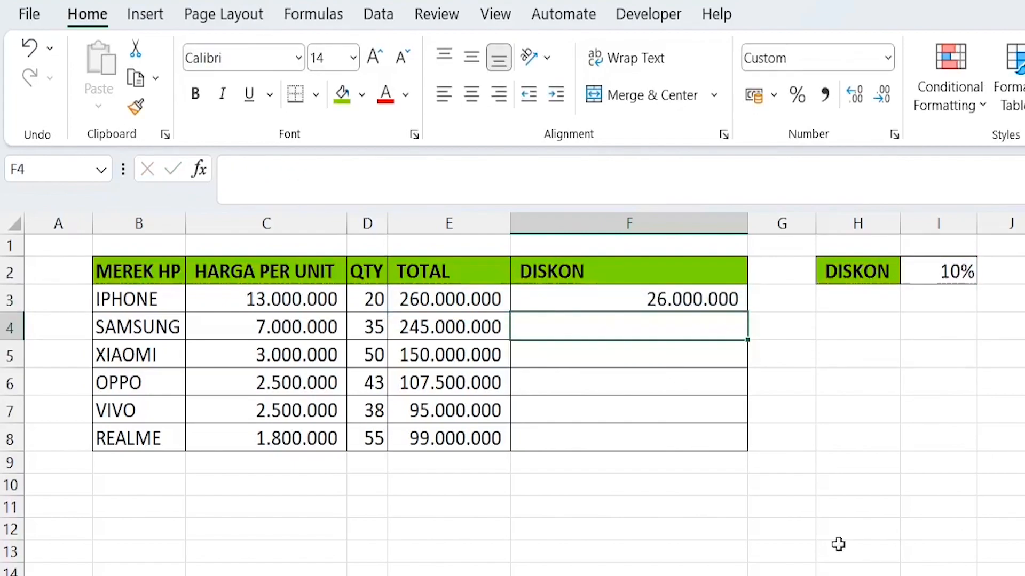
Step: Fill the discount formula from F3 down to F8 and check the named reference in the copied cells
{"action": "left_click", "coordinate": [544, 297]}
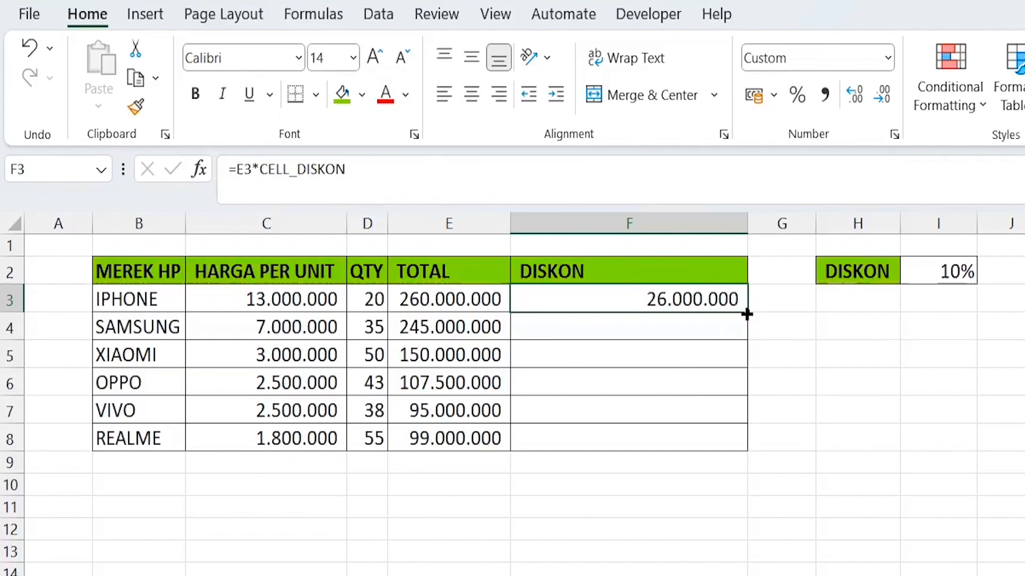
{"action": "double_click", "coordinate": [747, 312]}
{"action": "double_click", "coordinate": [589, 300]}
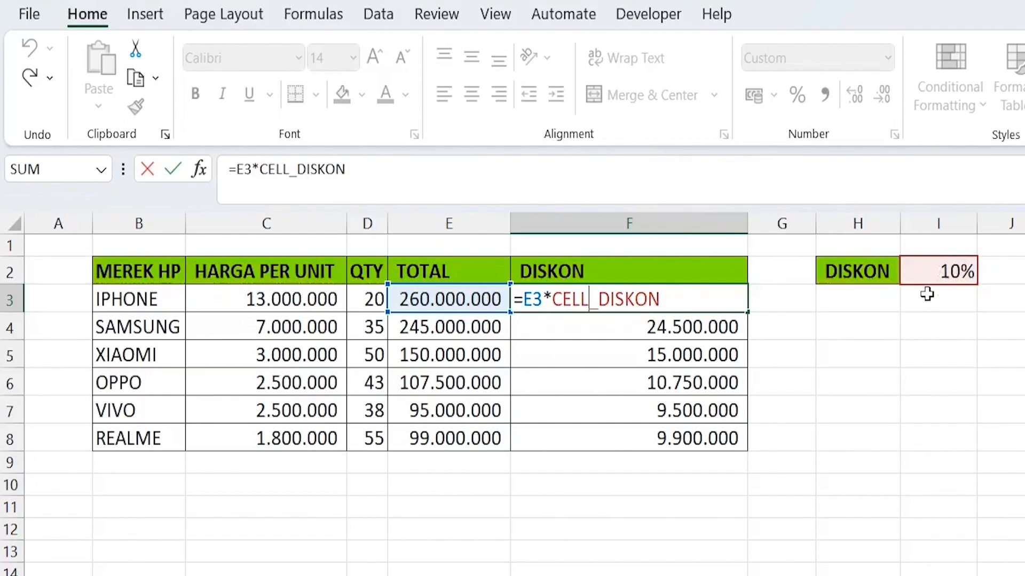
{"action": "key", "text": "Return"}
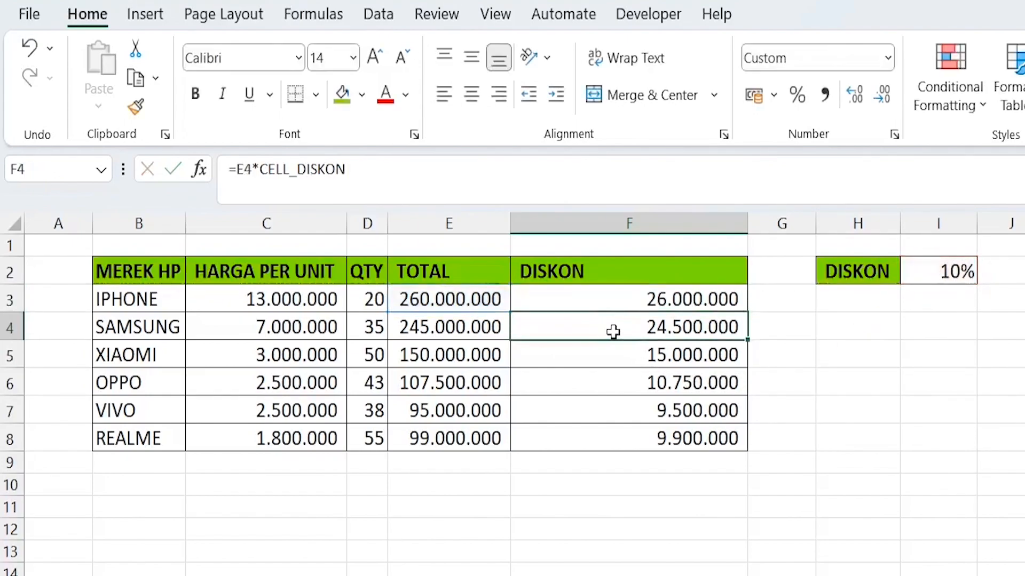
{"action": "key", "text": "Down"}
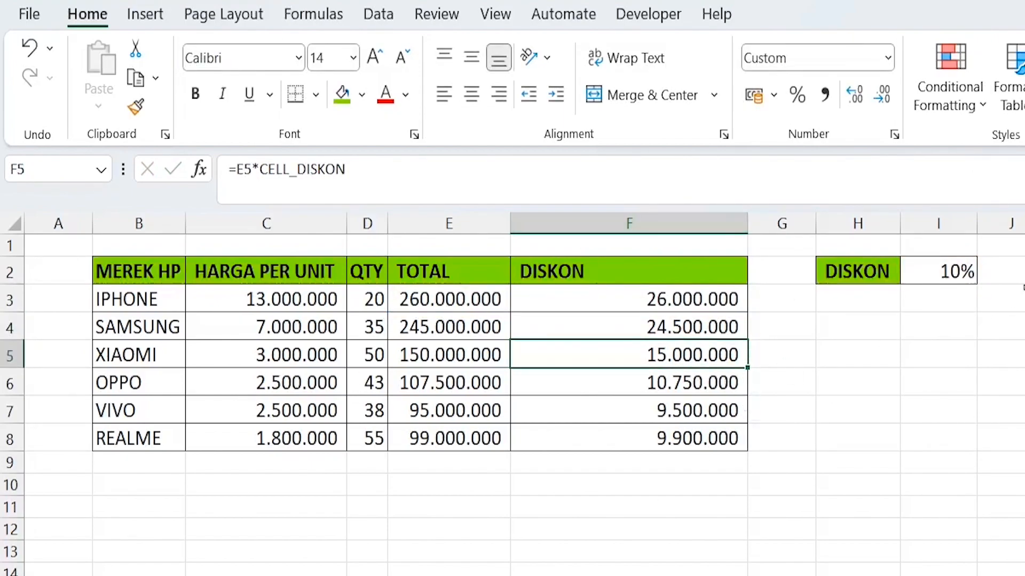
{"action": "left_click", "coordinate": [955, 272]}
{"action": "left_click", "coordinate": [472, 504]}
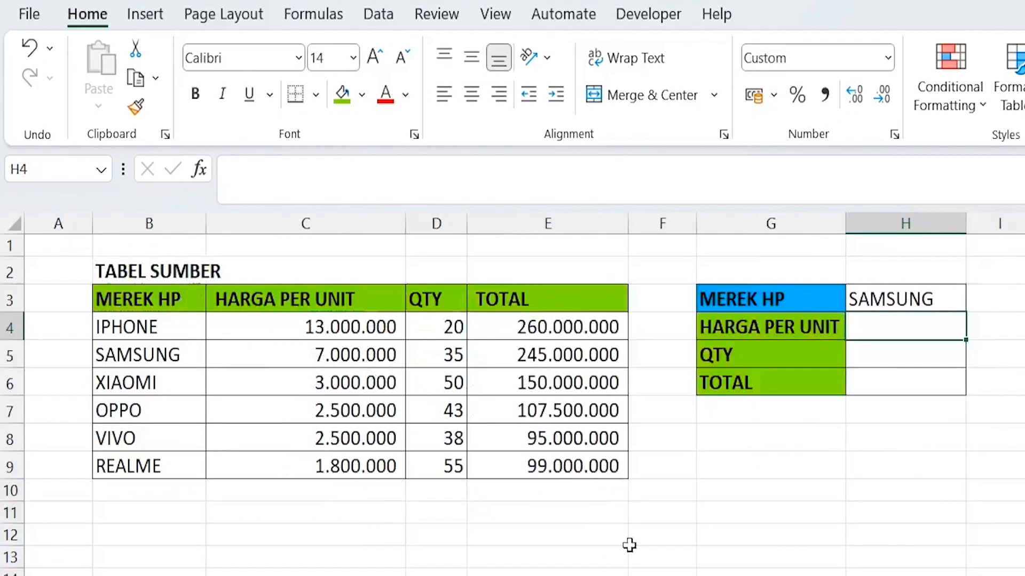
{"action": "left_click", "coordinate": [629, 521]}
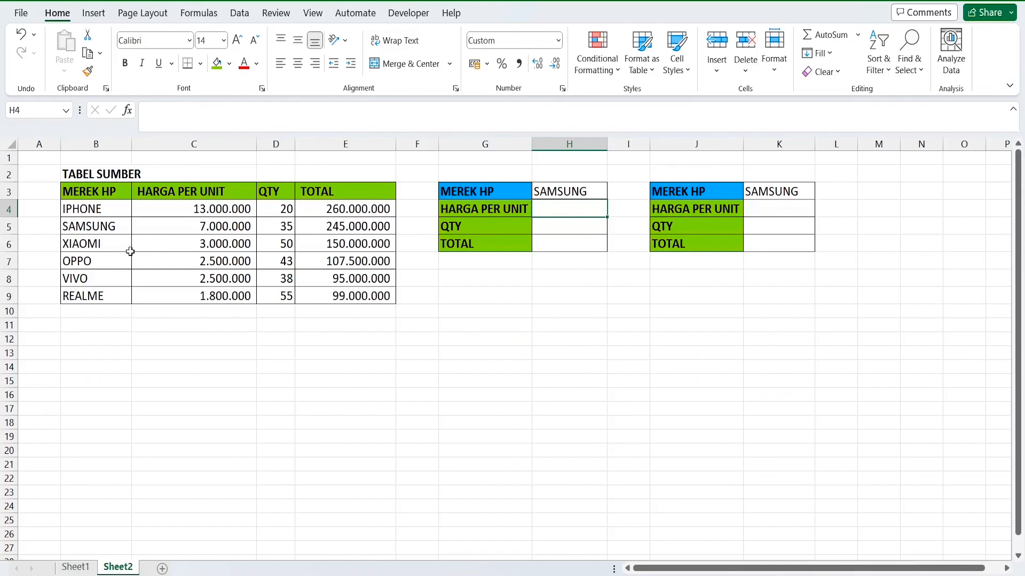
{"action": "left_click", "coordinate": [570, 190]}
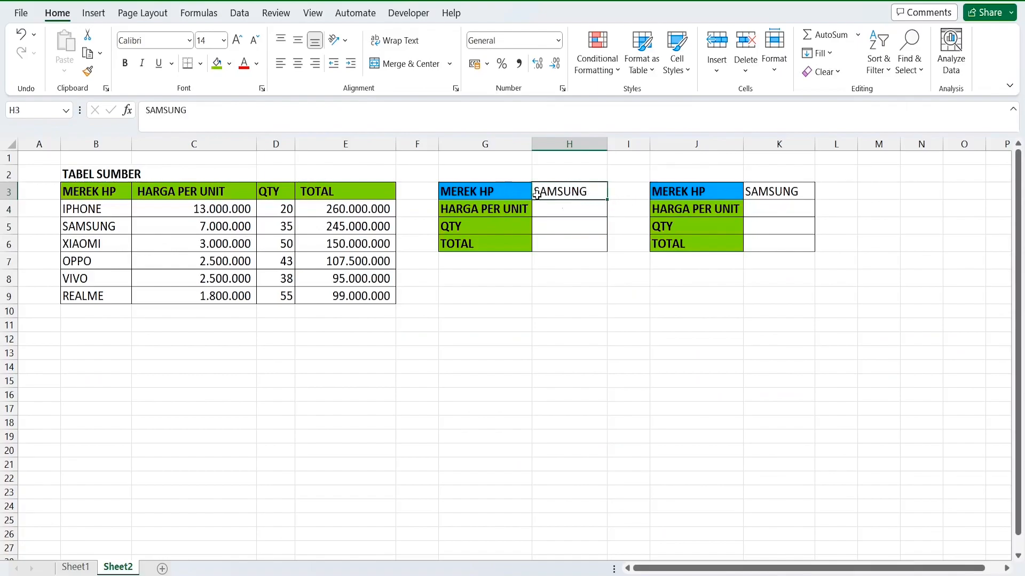
{"action": "left_click_drag", "start_coordinate": [560, 210], "coordinate": [564, 245]}
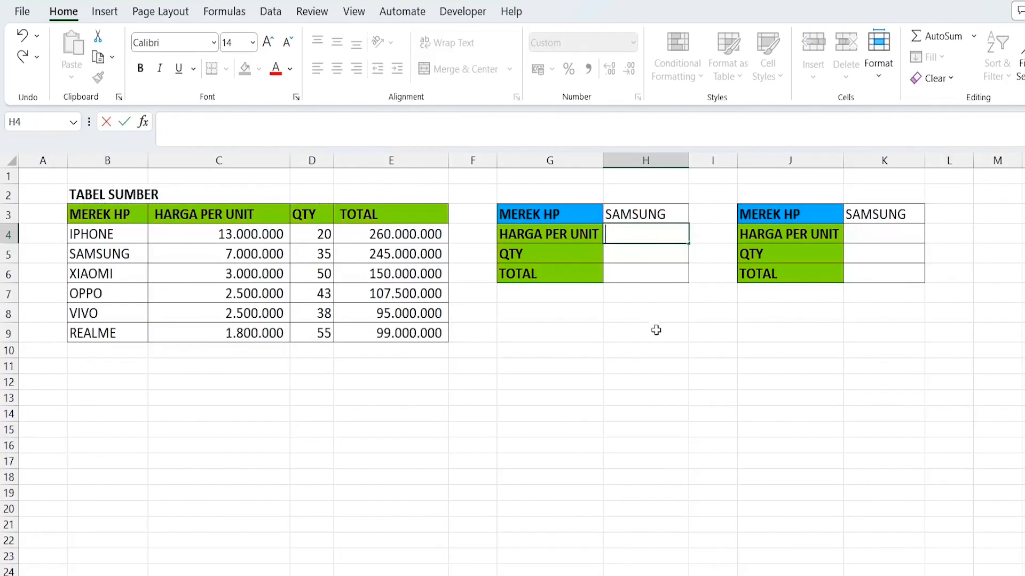
{"action": "left_click", "coordinate": [579, 294]}
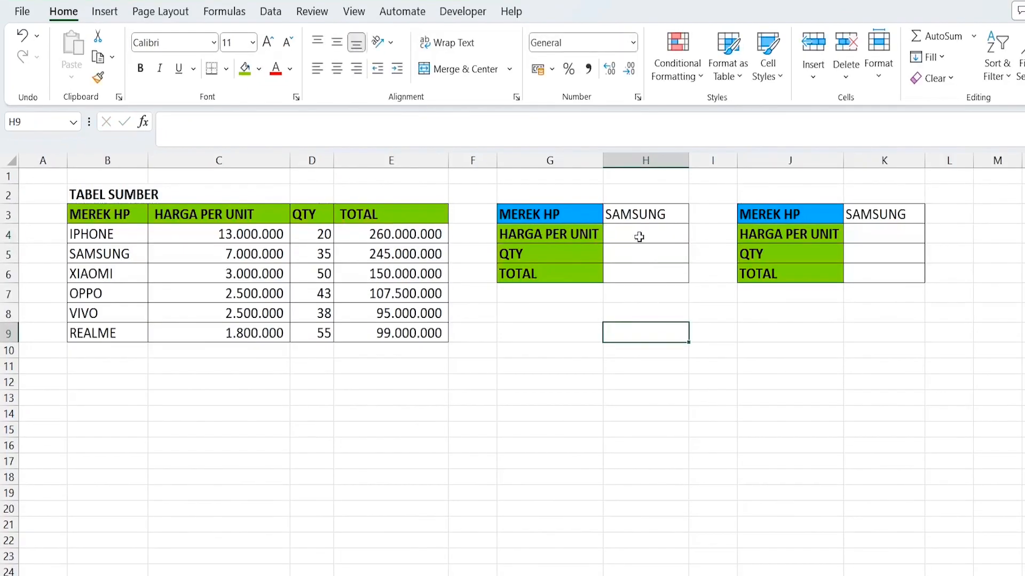
Step: Start a VLOOKUP formula in H4 with H3 as the lookup value and B3:E9 as the table array
{"action": "left_click", "coordinate": [563, 210]}
{"action": "type", "text": "=VLOO"}
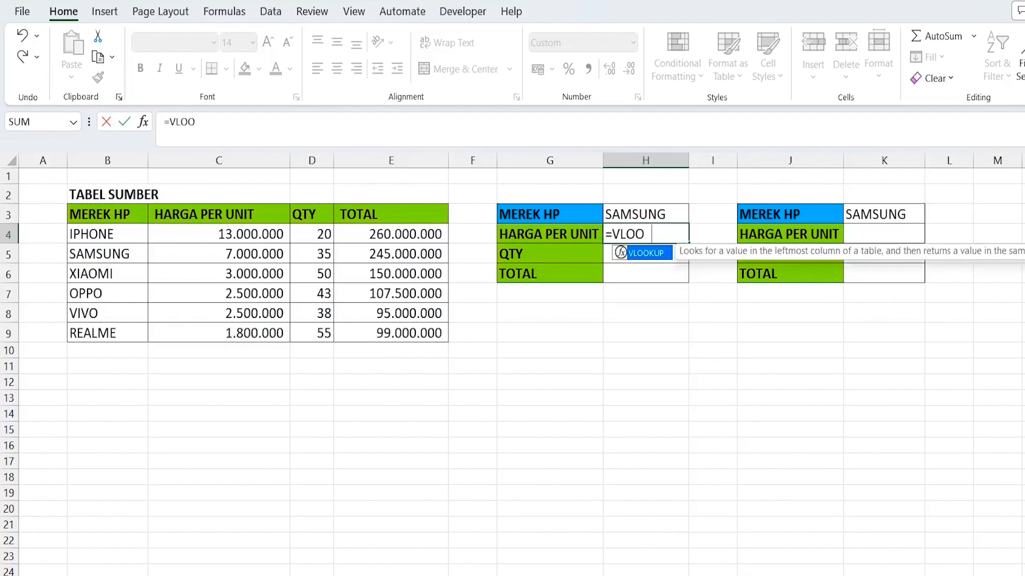
{"action": "type", "text": "KUP("}
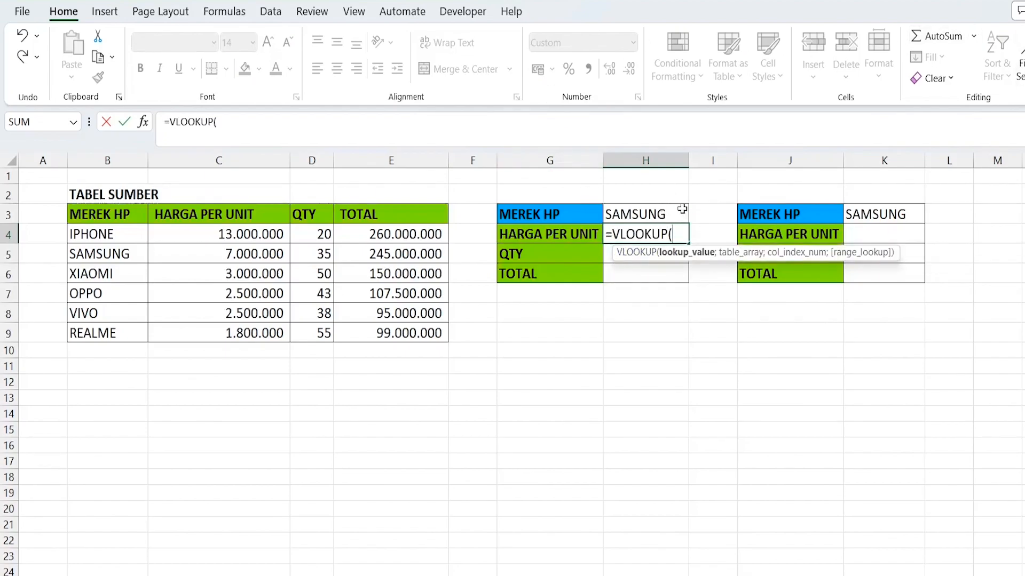
{"action": "left_click", "coordinate": [680, 214]}
{"action": "type", "text": ";"}
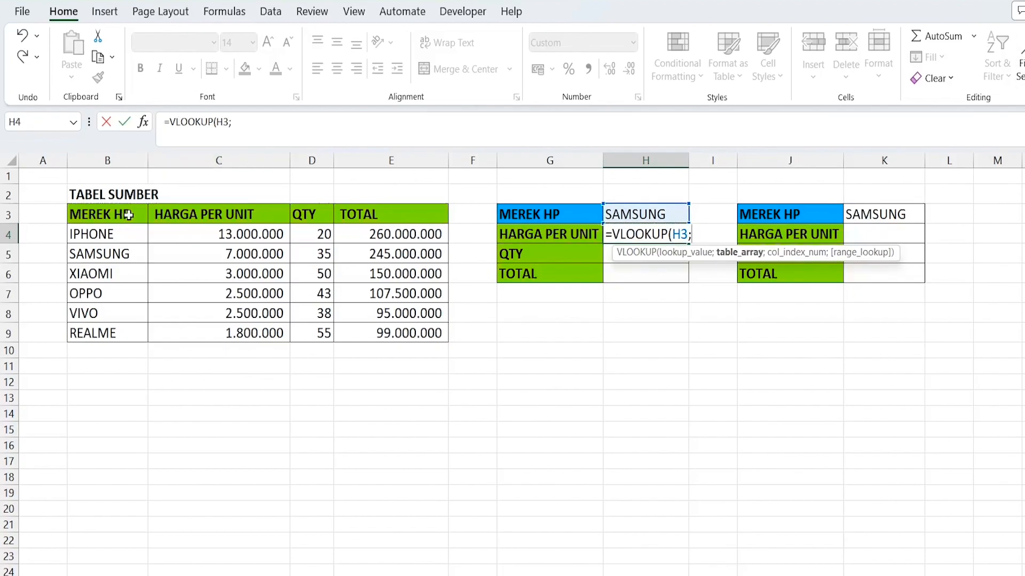
{"action": "left_click_drag", "start_coordinate": [143, 215], "coordinate": [429, 335]}
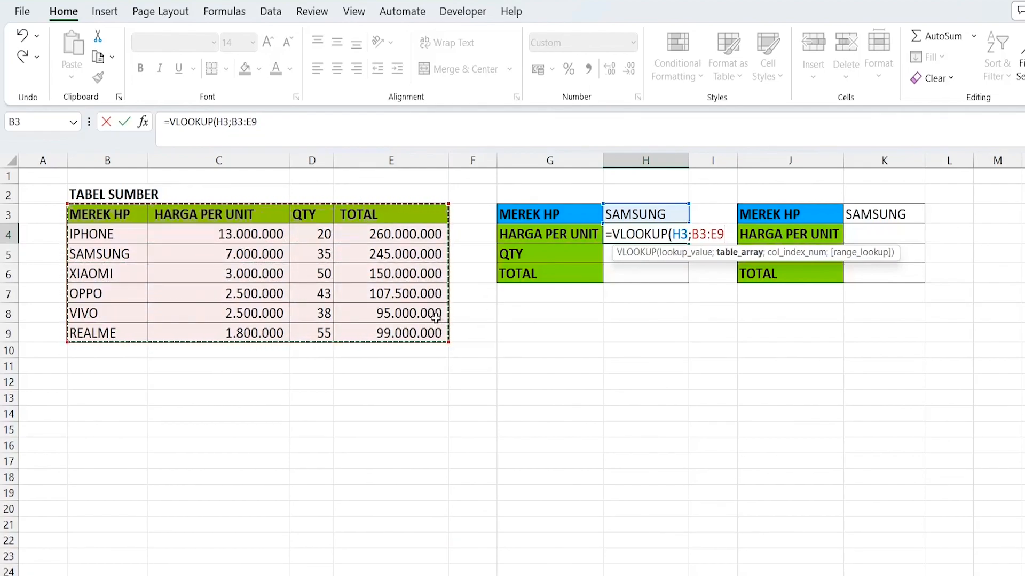
Step: Make both references in the H4 formula absolute, as $H$3 and $B$3:$E$9
{"action": "left_click_drag", "start_coordinate": [724, 235], "coordinate": [691, 236]}
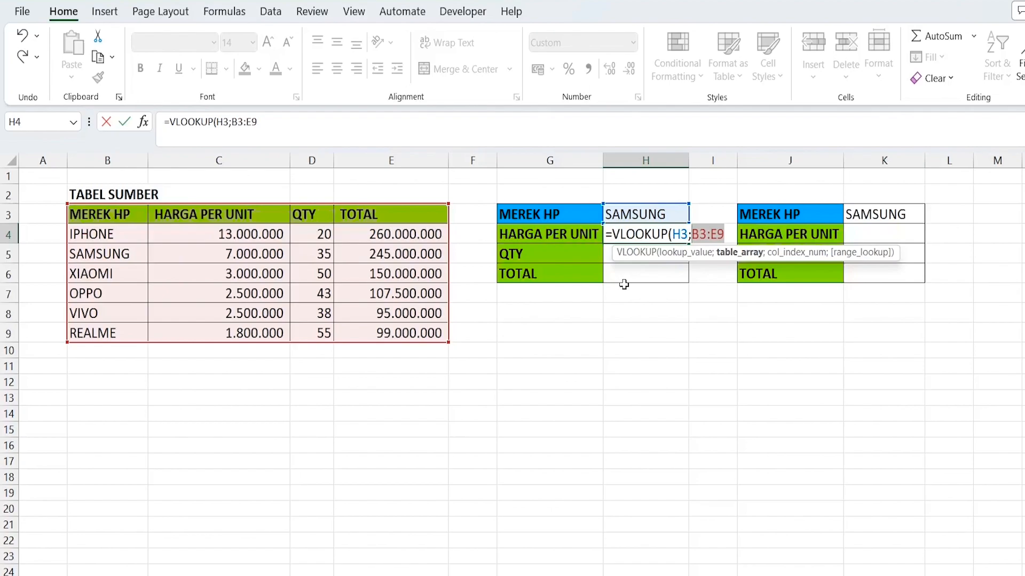
{"action": "key", "text": "F4"}
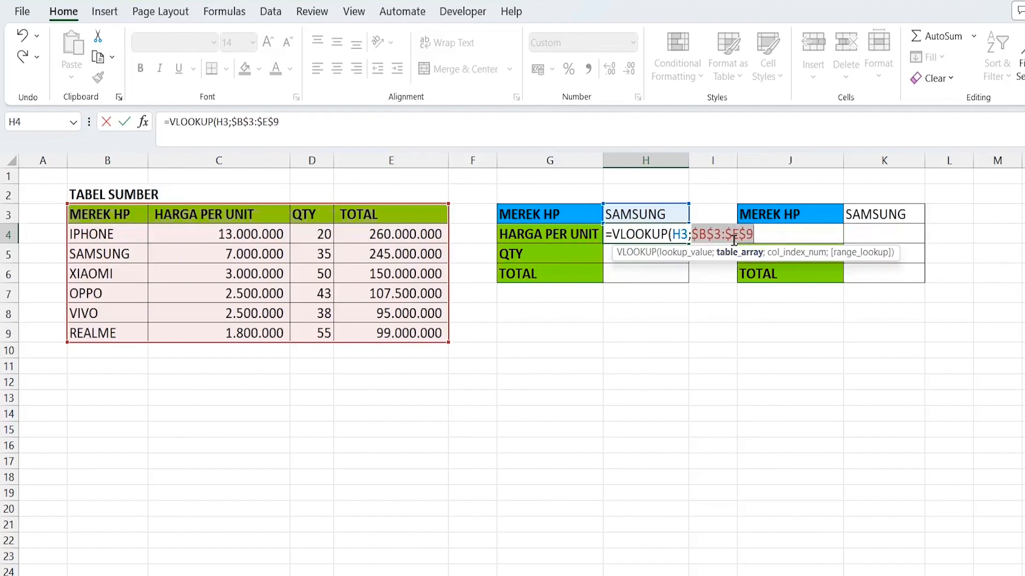
{"action": "key", "text": "Right"}
{"action": "double_click", "coordinate": [684, 233]}
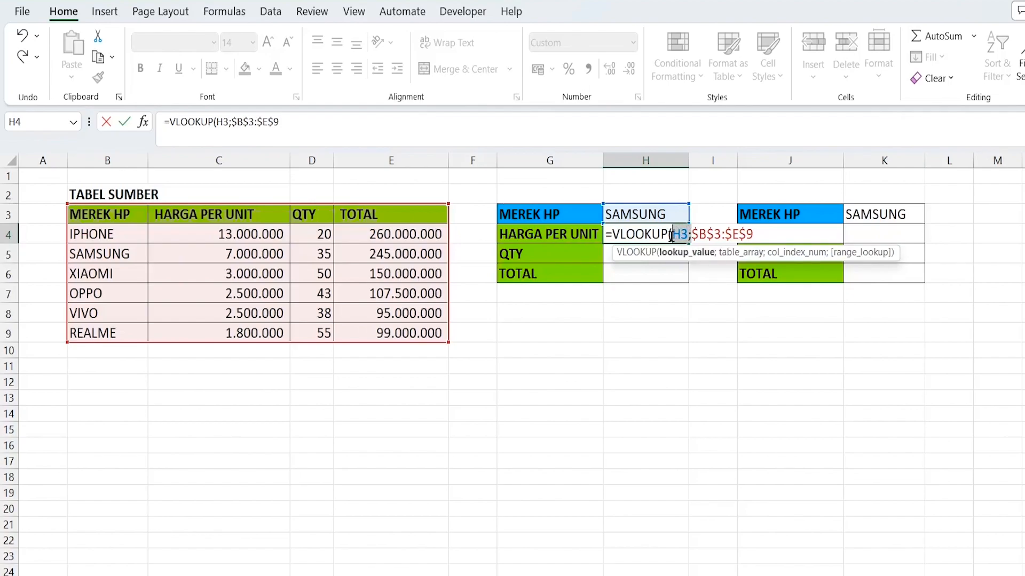
{"action": "key", "text": "F4"}
{"action": "left_click", "coordinate": [770, 237]}
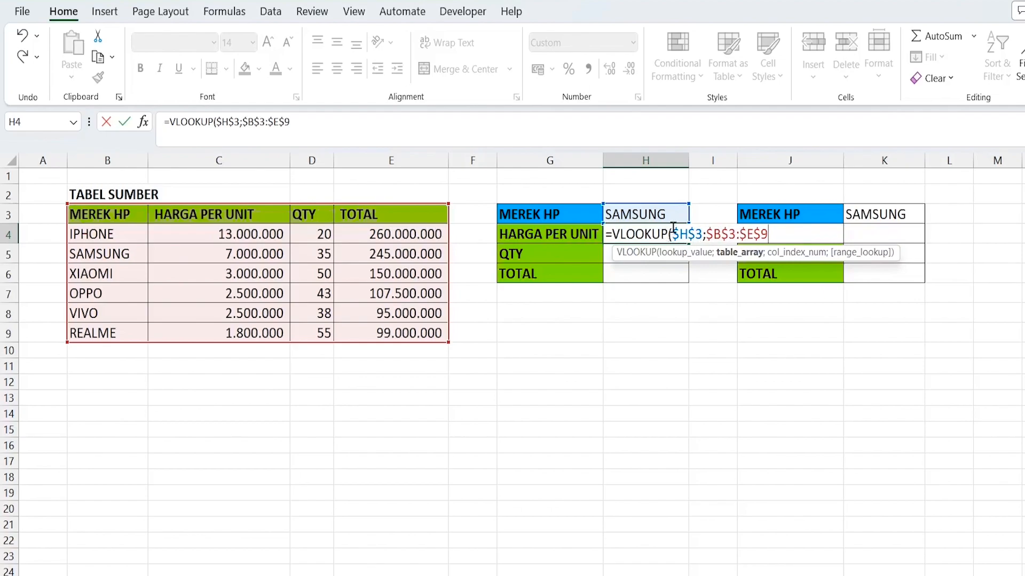
Step: Complete the H4 lookup with column index 2 and an exact match (FALSE)
{"action": "type", "text": ";"}
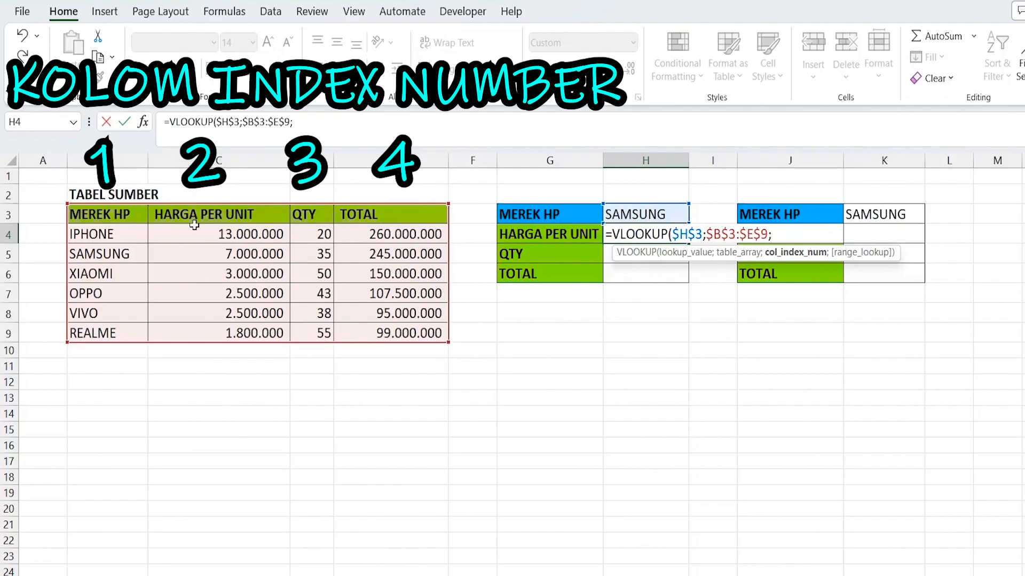
{"action": "type", "text": "2;FALSE"}
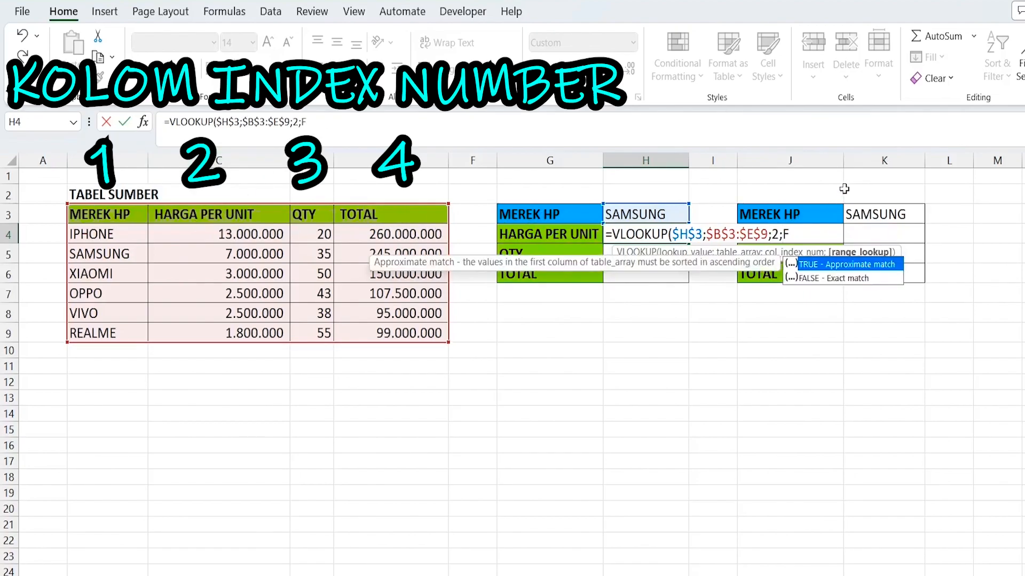
{"action": "key", "text": "Return"}
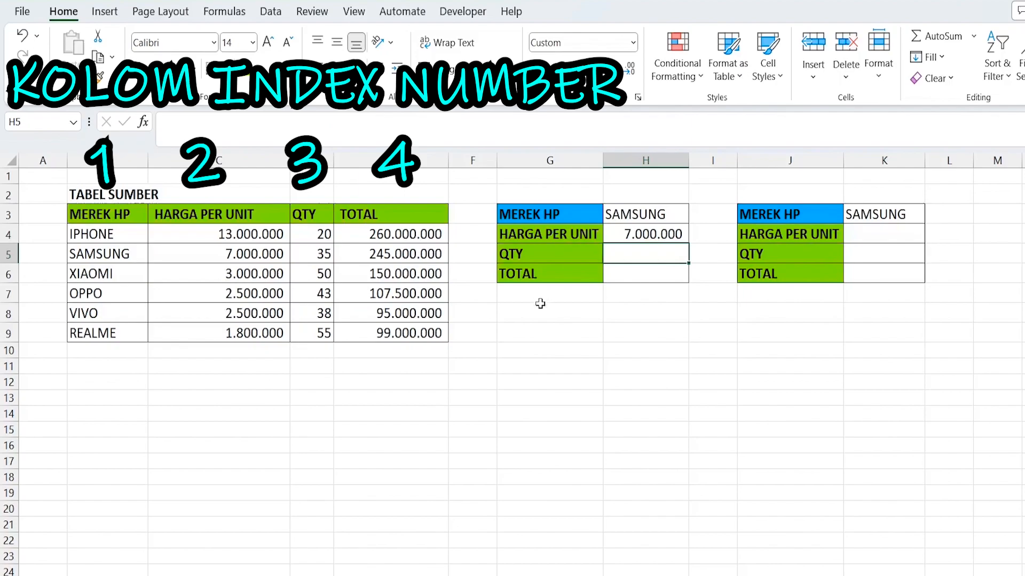
Step: Fill the H4 lookup down to H6 and set the column index in the QTY cell H5 to 3
{"action": "left_click", "coordinate": [605, 235]}
{"action": "left_click_drag", "start_coordinate": [688, 242], "coordinate": [688, 281]}
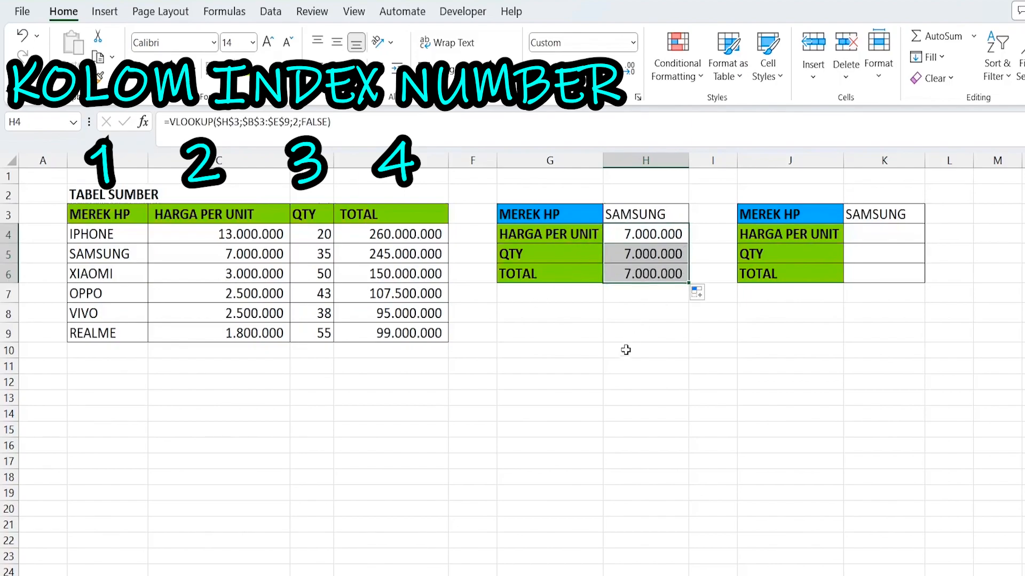
{"action": "double_click", "coordinate": [648, 255]}
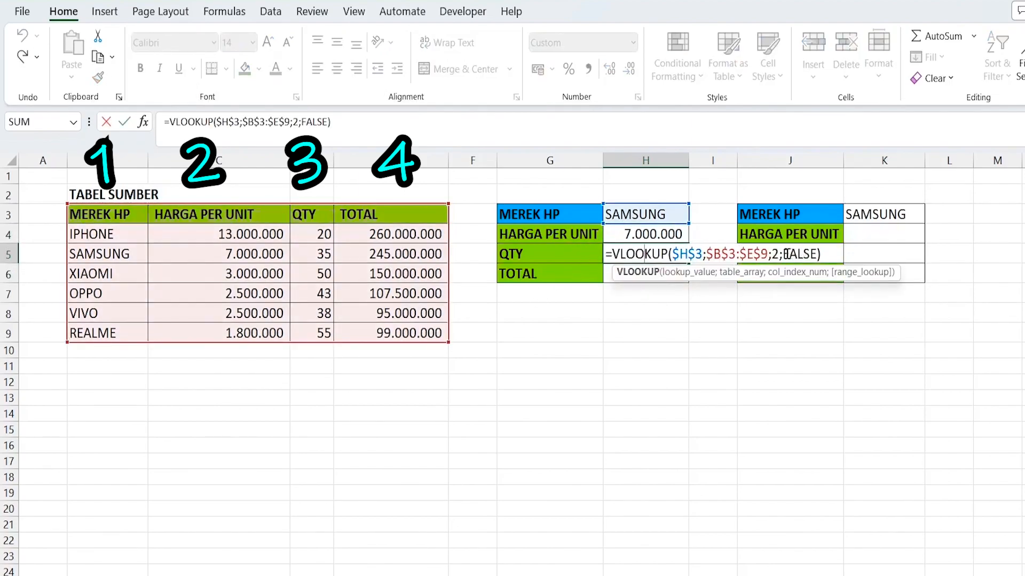
{"action": "left_click", "coordinate": [780, 250]}
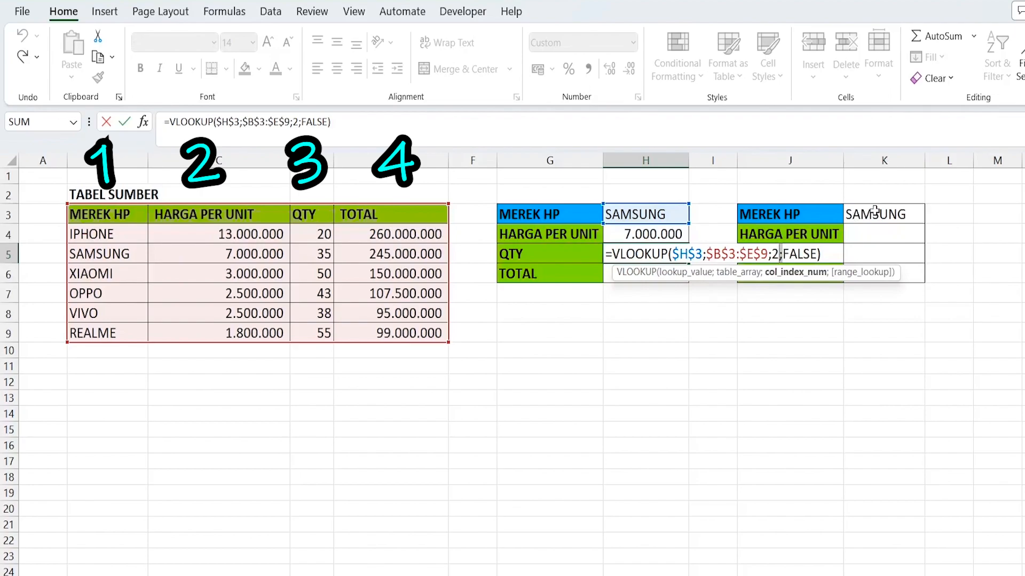
{"action": "key", "text": "BackSpace"}
{"action": "type", "text": "3"}
{"action": "key", "text": "Return"}
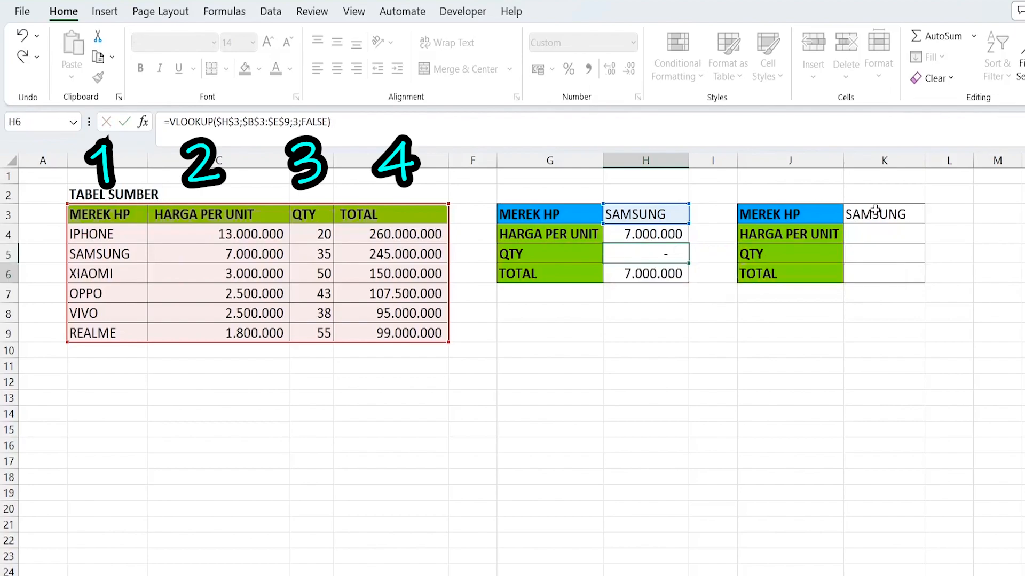
Step: Set the column index of the VLOOKUP in the TOTAL cell H6 to 4
{"action": "double_click", "coordinate": [651, 274]}
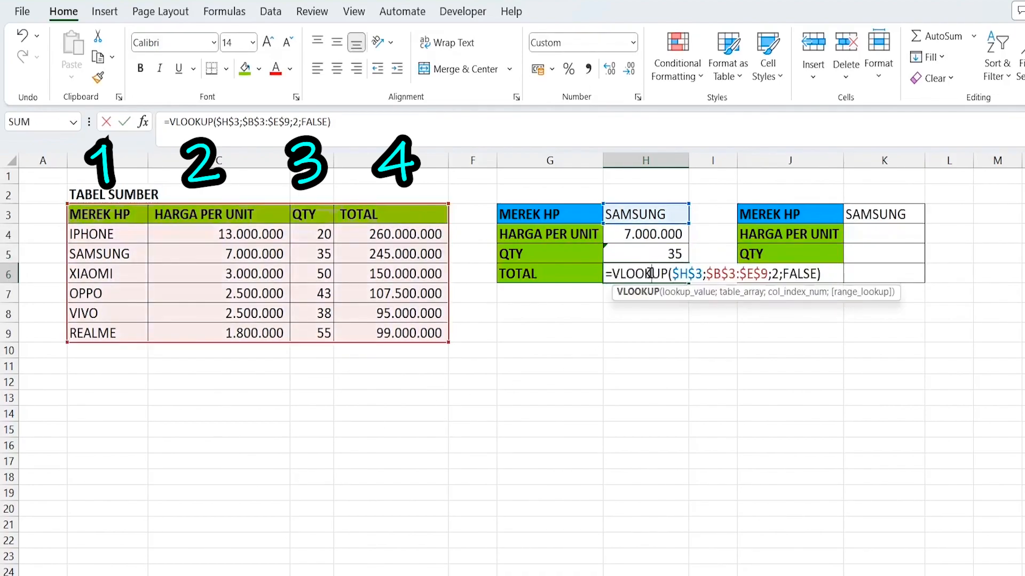
{"action": "left_click", "coordinate": [779, 272]}
{"action": "key", "text": "BackSpace"}
{"action": "type", "text": "4"}
{"action": "key", "text": "Return"}
Step: Review the absolute-reference formula in H4 and look over the second lookup table's brand and price cells
{"action": "double_click", "coordinate": [645, 235]}
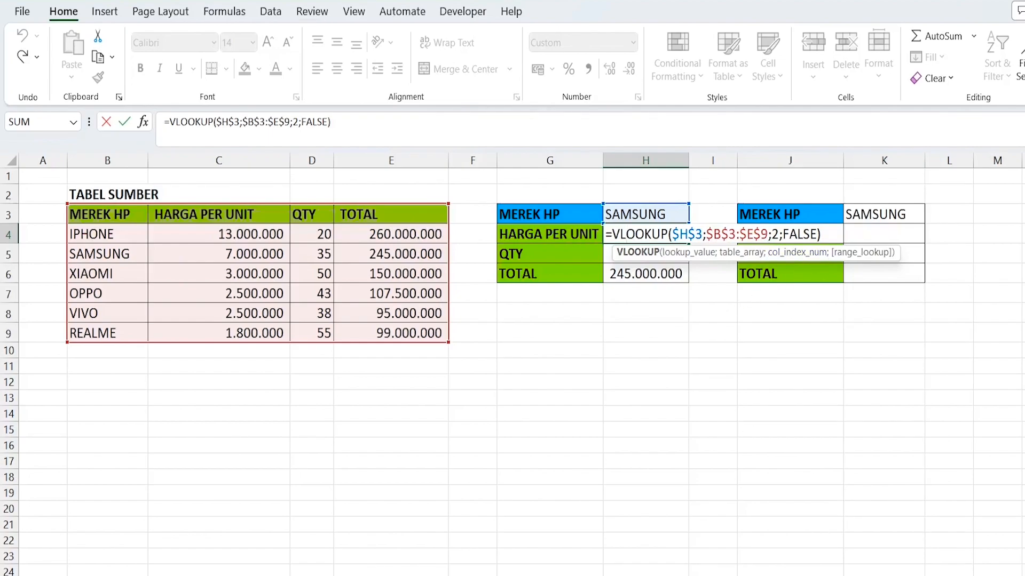
{"action": "key", "text": "Return"}
{"action": "left_click", "coordinate": [894, 213]}
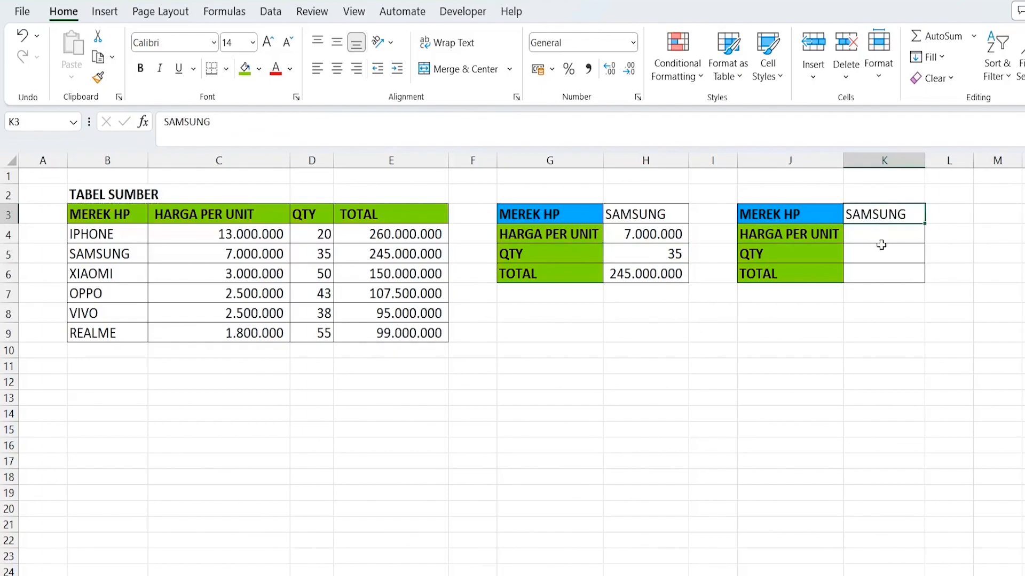
{"action": "left_click", "coordinate": [883, 238]}
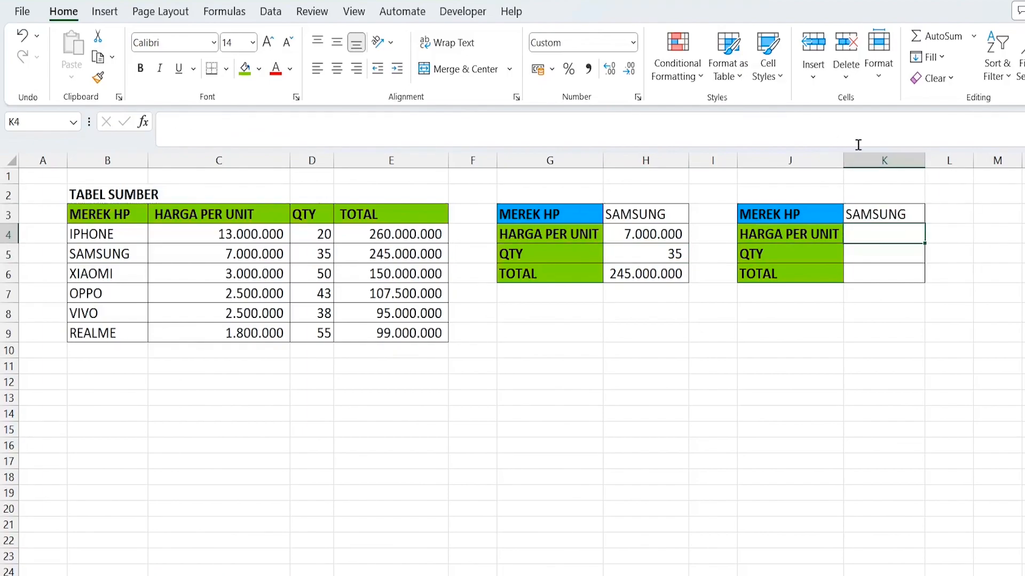
{"action": "left_click", "coordinate": [855, 339]}
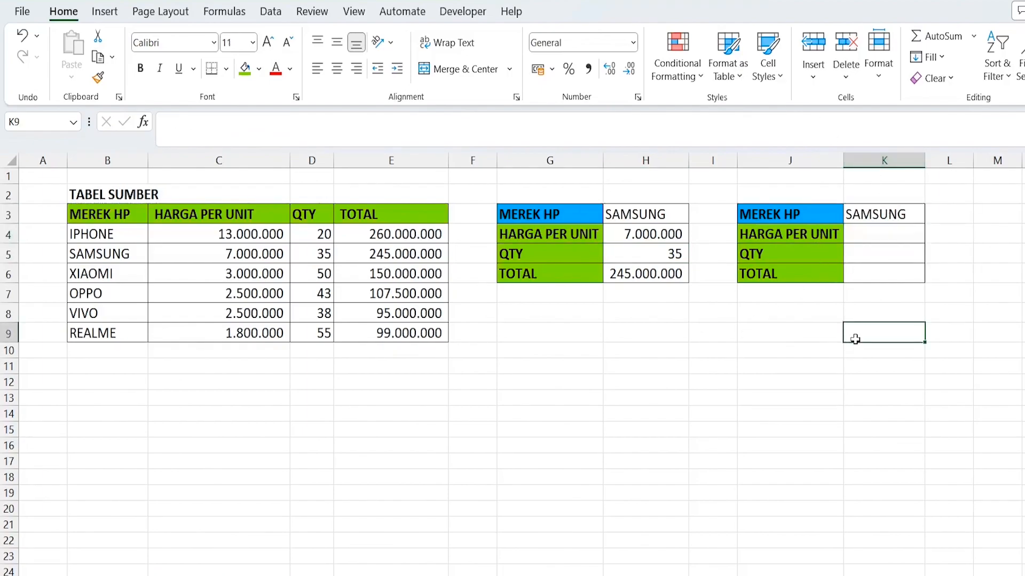
Step: Name the brand cell K3 of the second lookup table CELL_MEREK
{"action": "left_click", "coordinate": [913, 213]}
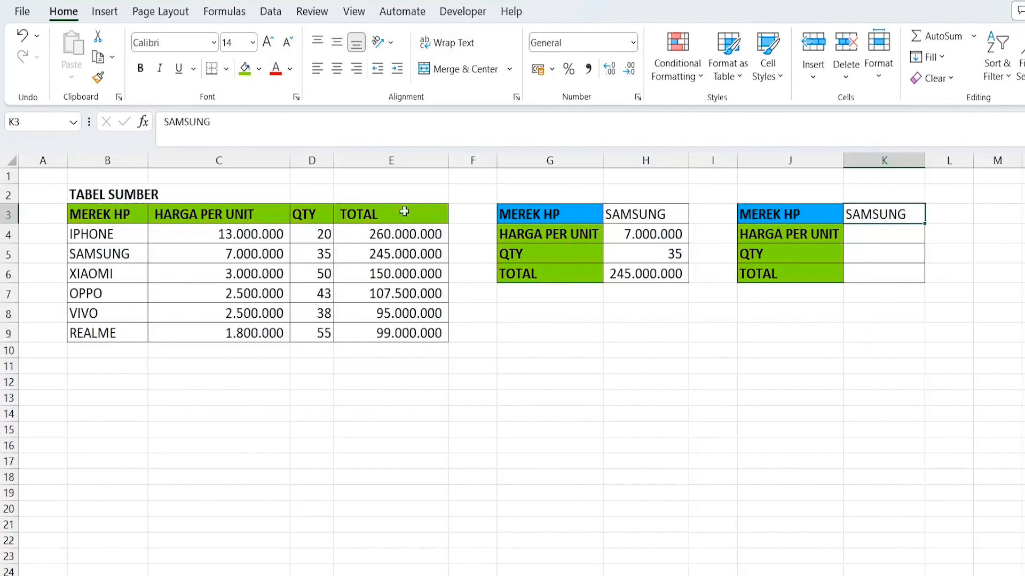
{"action": "left_click", "coordinate": [72, 124]}
{"action": "left_click", "coordinate": [45, 120]}
{"action": "type", "text": "CELL_MEREK"}
{"action": "key", "text": "Return"}
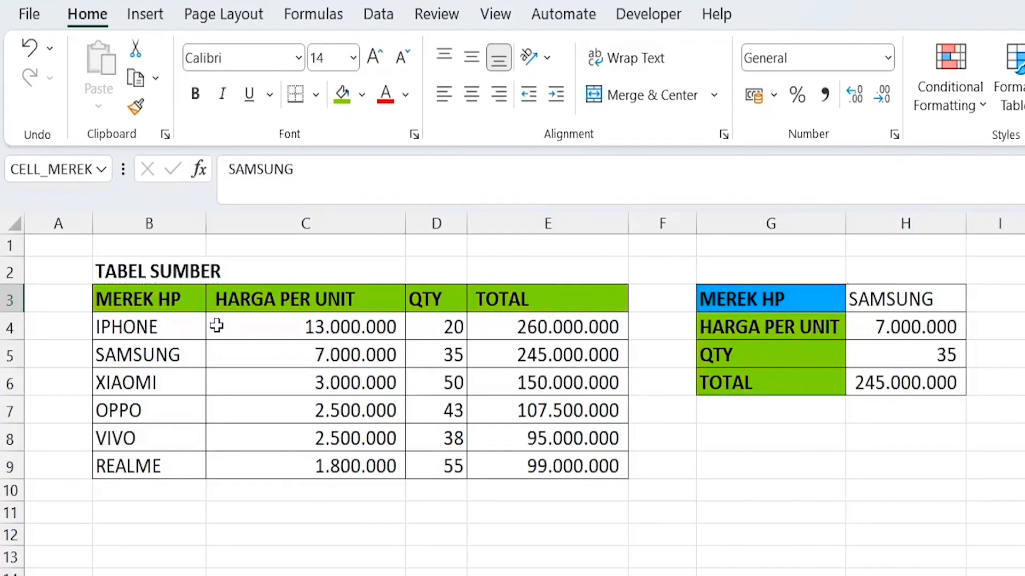
Step: Name the source table range B3:E9, including its header row, TABEL_HP
{"action": "left_click_drag", "start_coordinate": [187, 293], "coordinate": [552, 470]}
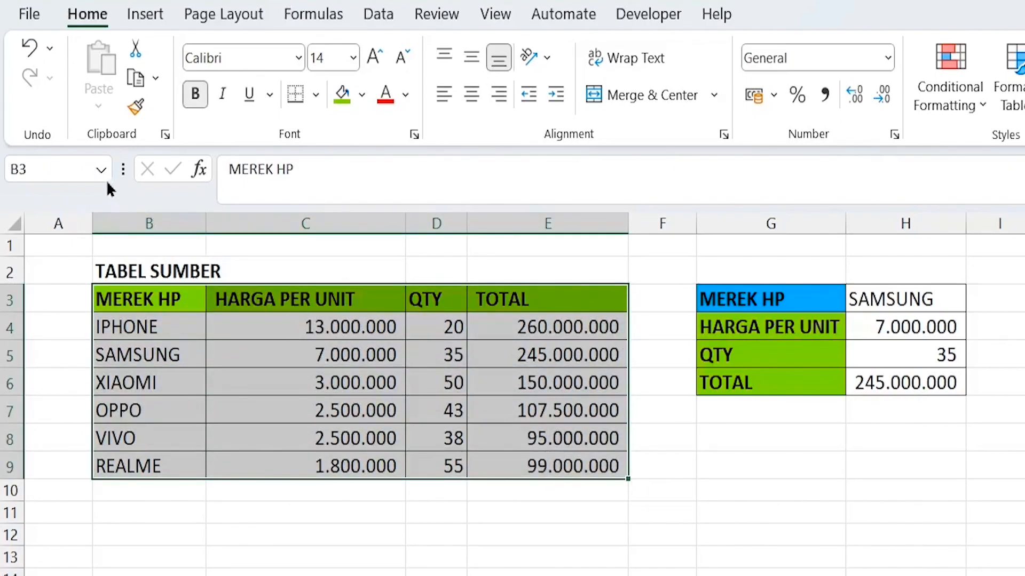
{"action": "left_click", "coordinate": [51, 170]}
{"action": "type", "text": "TABEL_HP"}
{"action": "left_click_drag", "start_coordinate": [149, 298], "coordinate": [579, 467]}
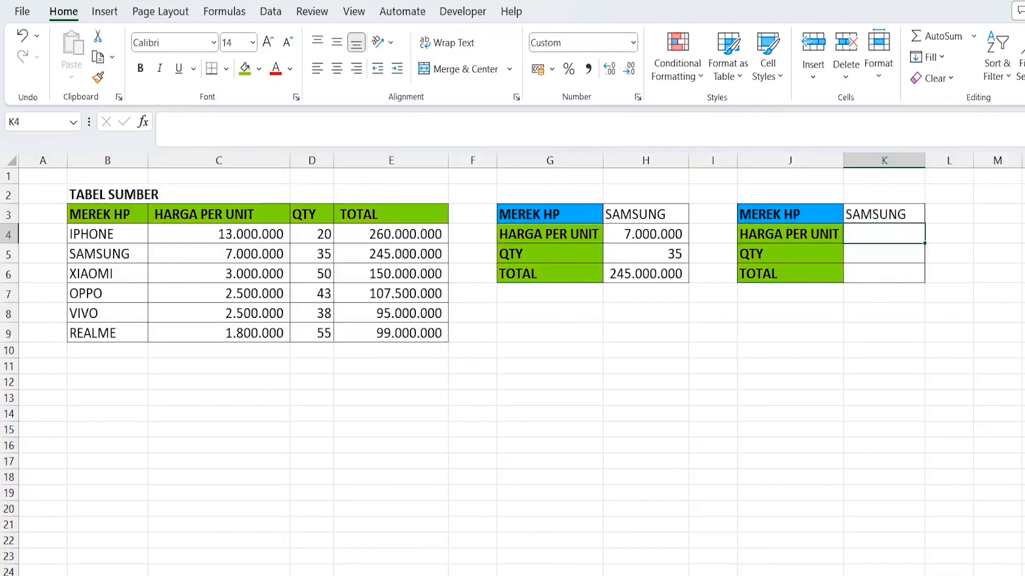
Step: Start a VLOOKUP formula in K4 with CELL_MEREK as the lookup value and TABEL_HP as the table array
{"action": "type", "text": "=VLOOKUP("}
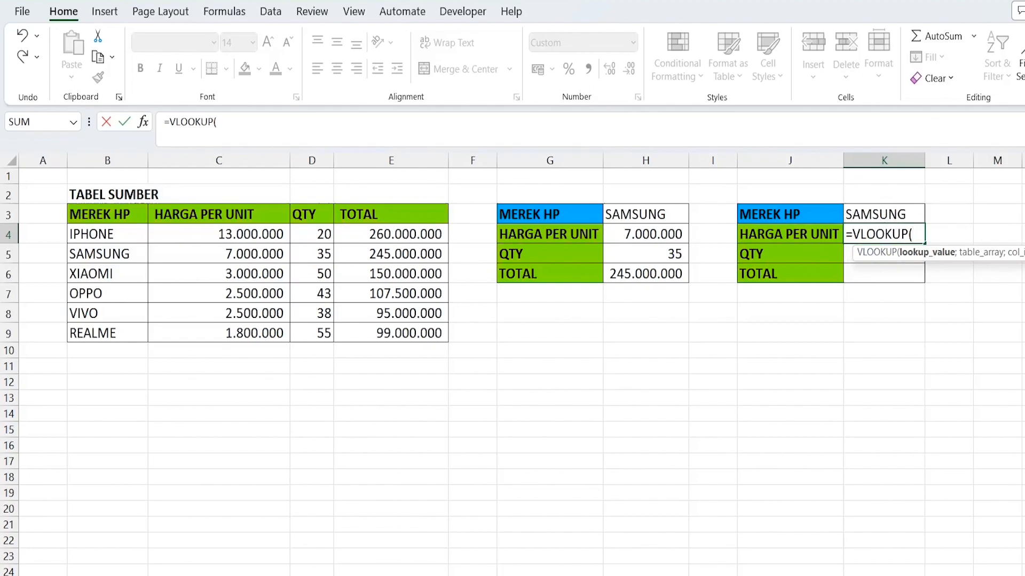
{"action": "type", "text": "CELL"}
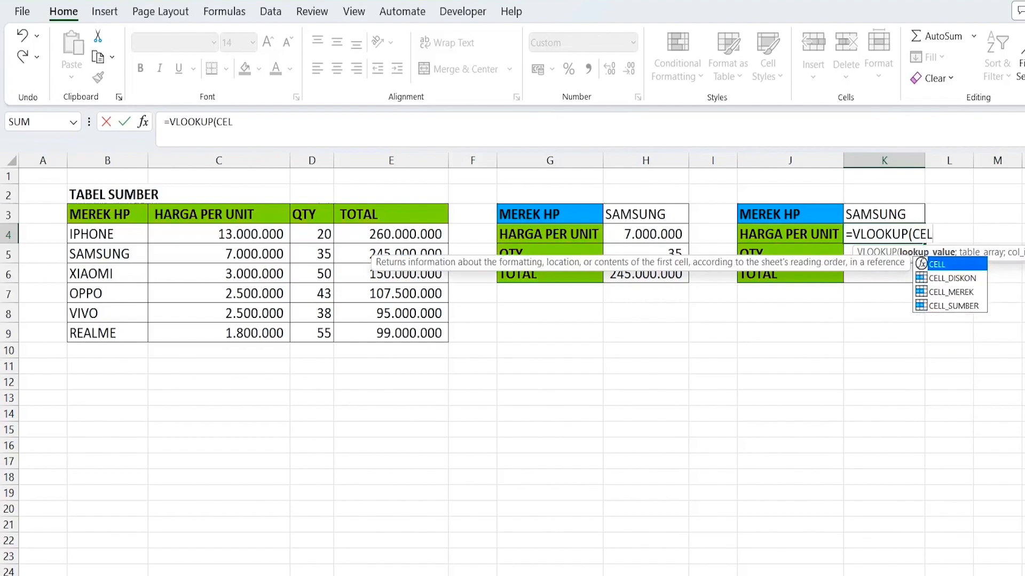
{"action": "double_click", "coordinate": [951, 292]}
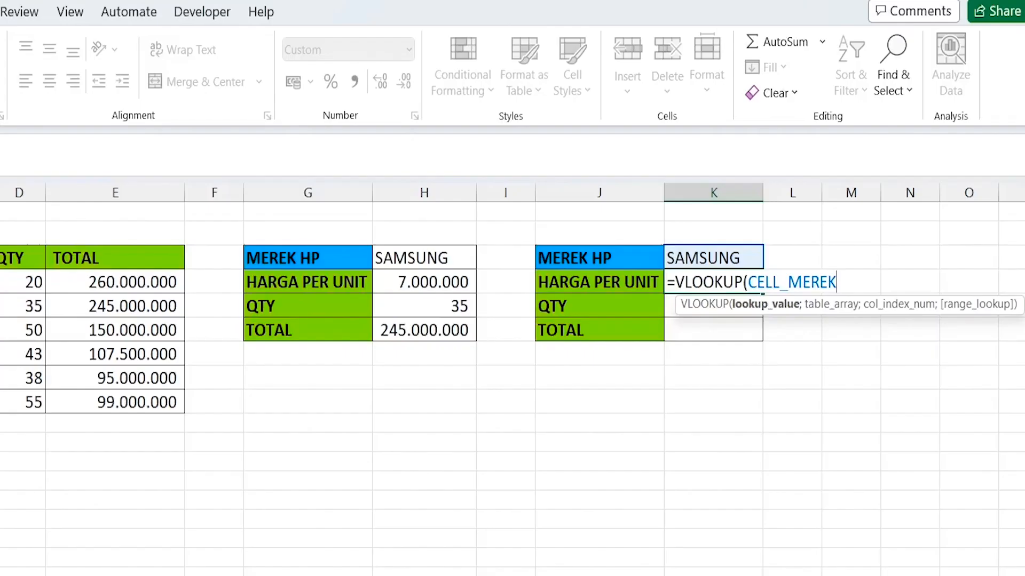
{"action": "type", "text": ";"}
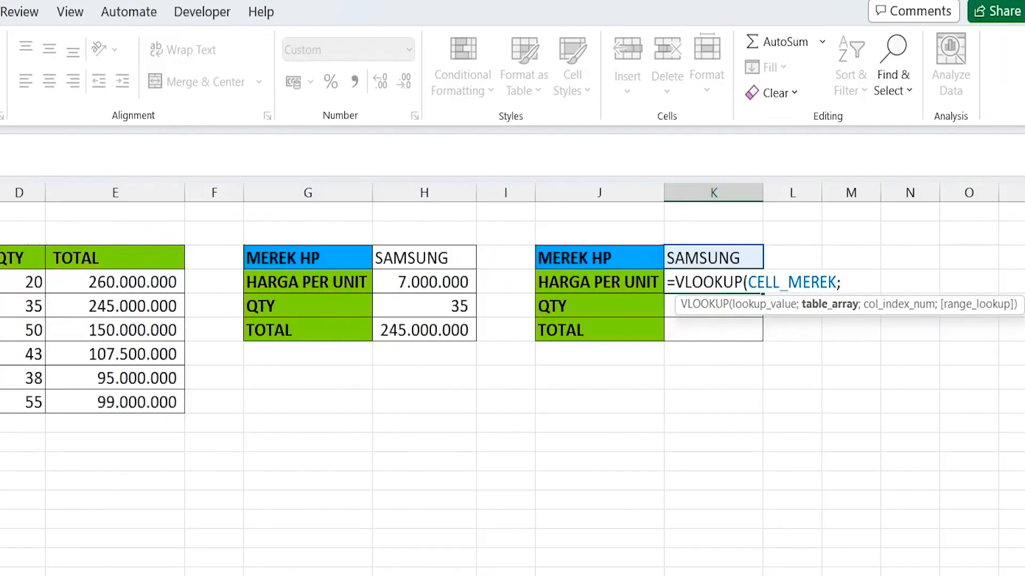
{"action": "type", "text": "TABEL"}
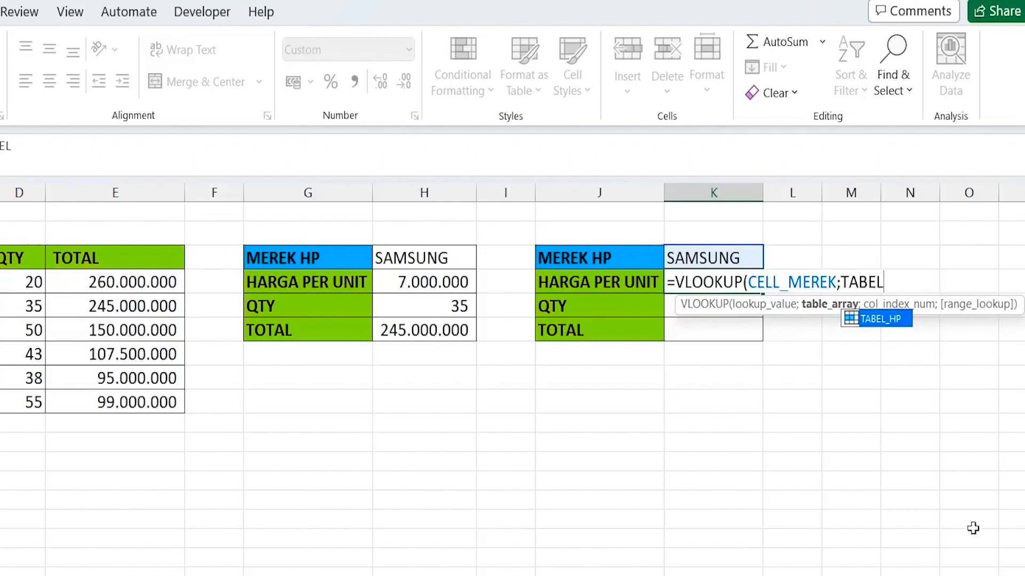
{"action": "double_click", "coordinate": [881, 320]}
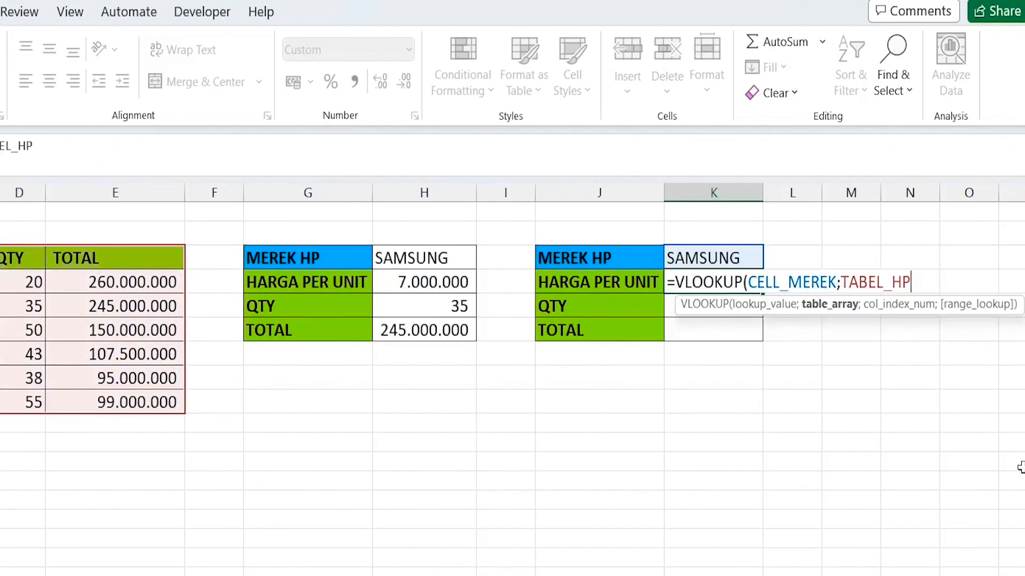
Step: Complete the K4 lookup with column index 2 and FALSE for an exact match
{"action": "type", "text": ";"}
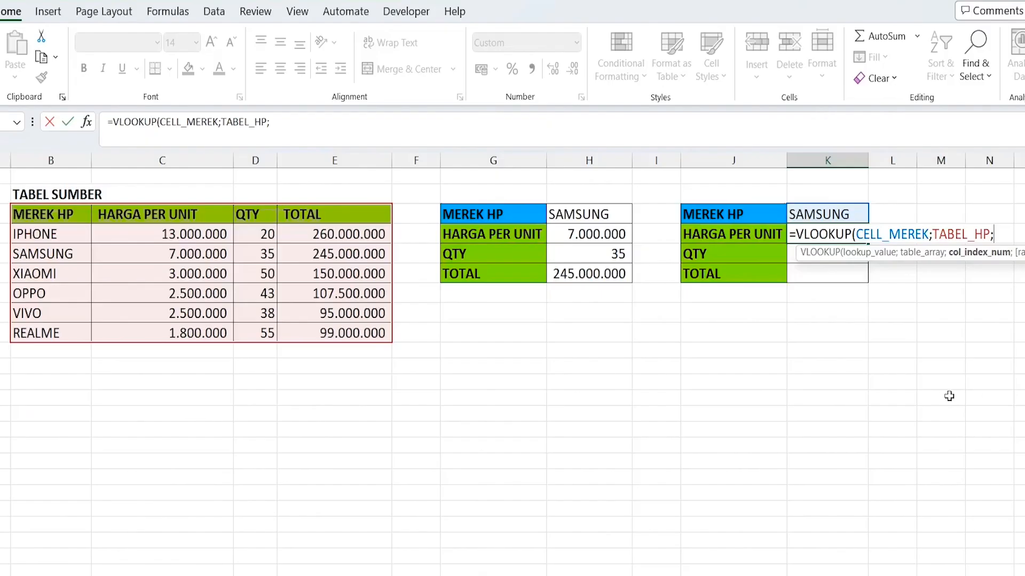
{"action": "type", "text": "2"}
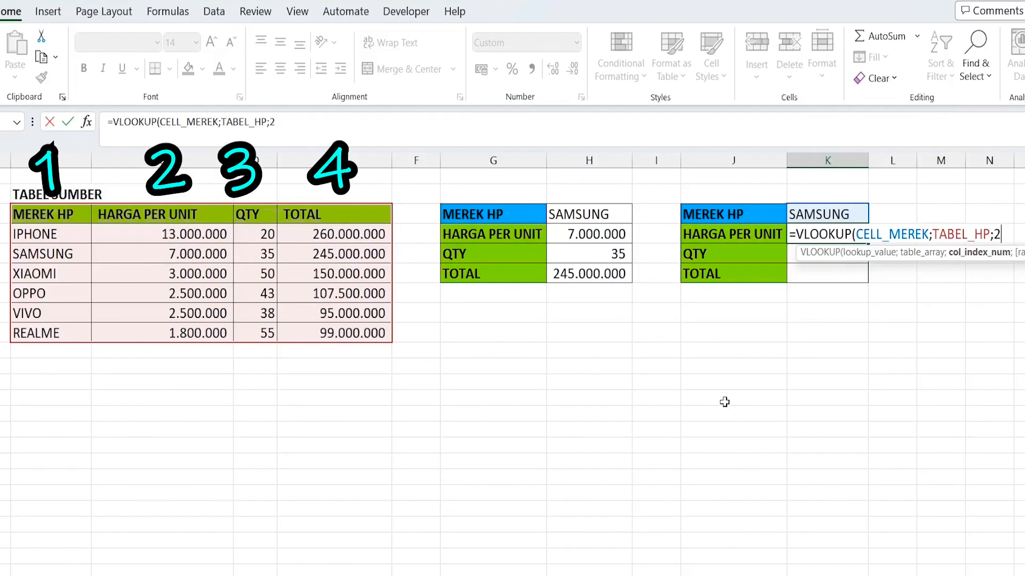
{"action": "type", "text": ";FALSE)"}
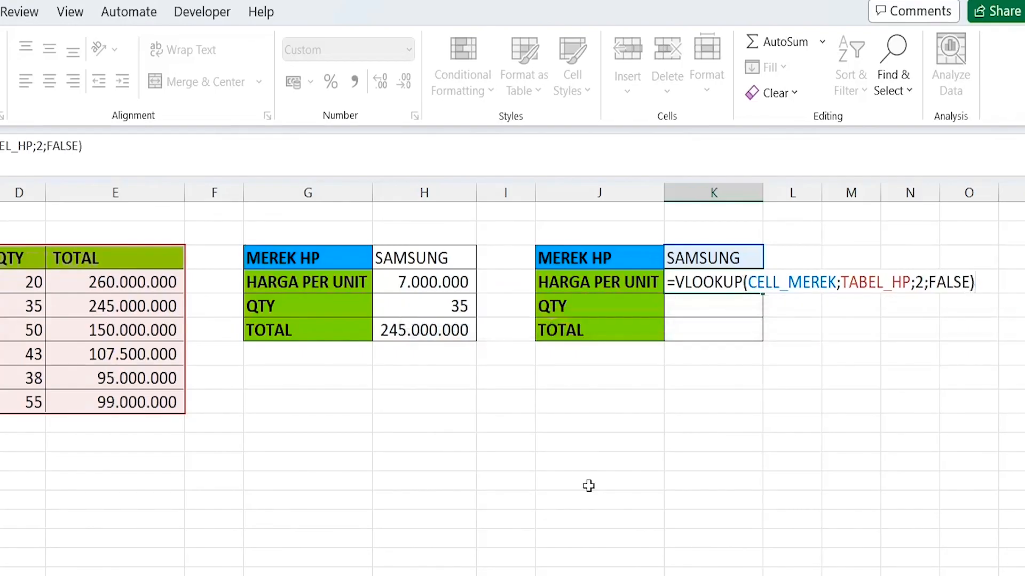
{"action": "key", "text": "Return"}
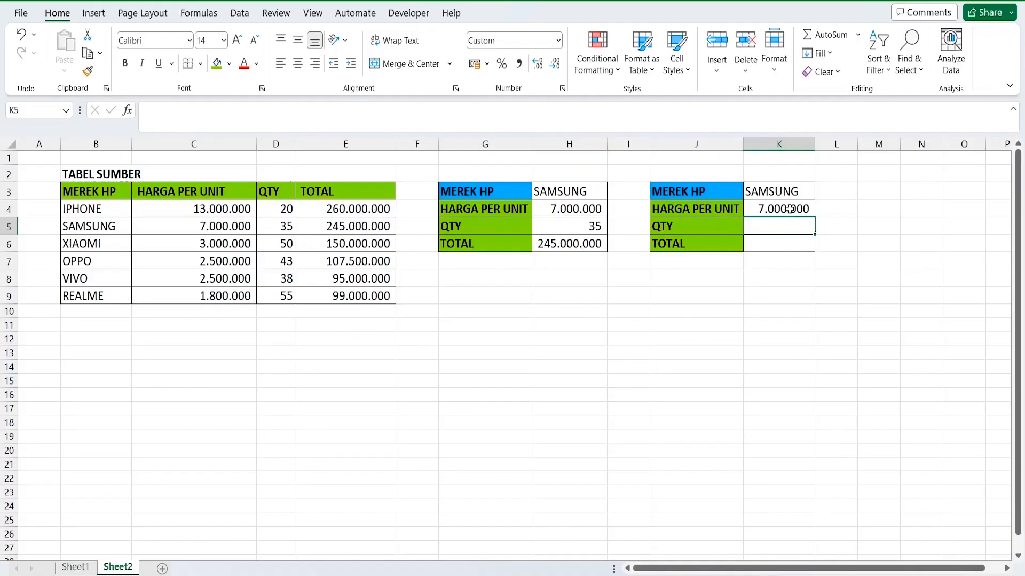
Step: Compare the named-range VLOOKUP in K4 with the absolute-reference version in H4
{"action": "double_click", "coordinate": [725, 282]}
{"action": "key", "text": "Return"}
{"action": "double_click", "coordinate": [552, 208]}
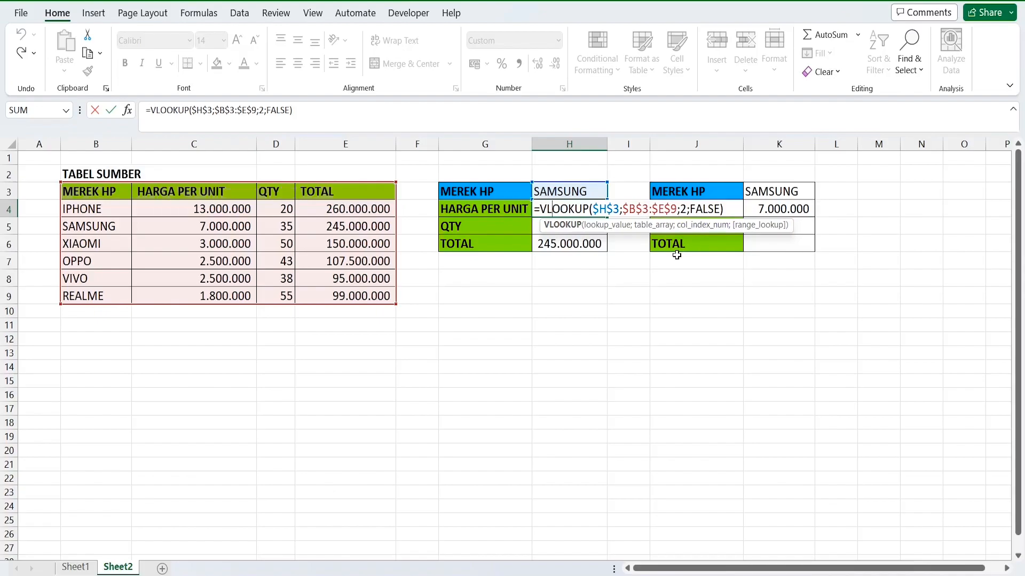
Step: Leave the H4 formula and review the CELL_MEREK and TABEL_HP references in the K4 lookup
{"action": "key", "text": "Escape"}
{"action": "double_click", "coordinate": [764, 209]}
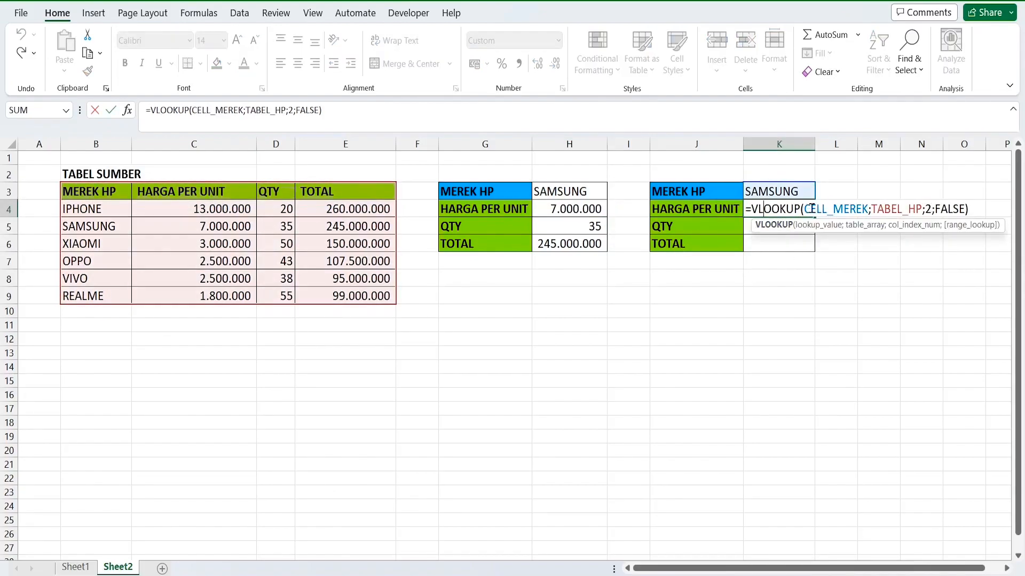
{"action": "key", "text": "Return"}
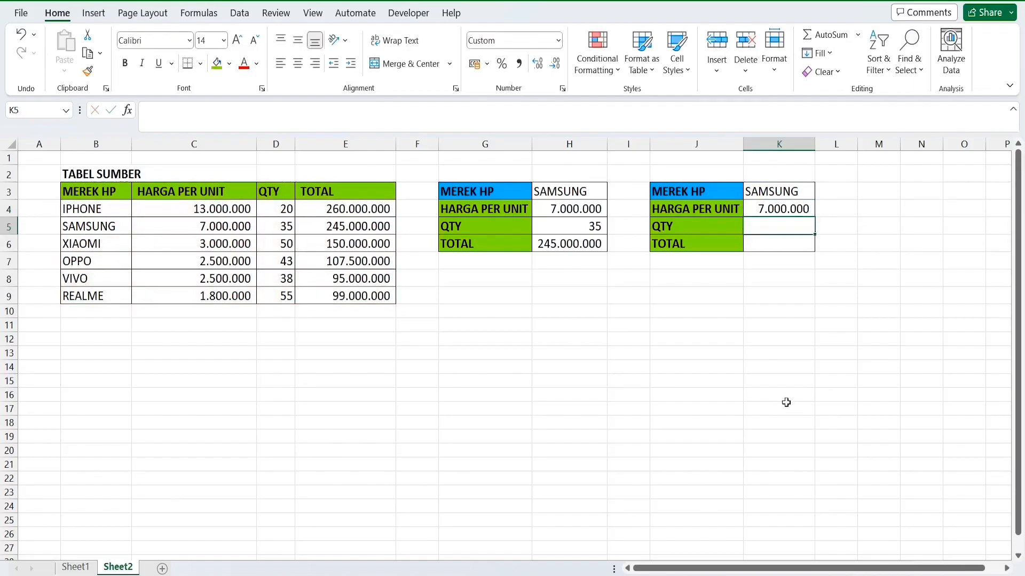
Step: Fill the K4 lookup down through K6 and set the column index in K5 to 3 for QTY
{"action": "left_click", "coordinate": [801, 208]}
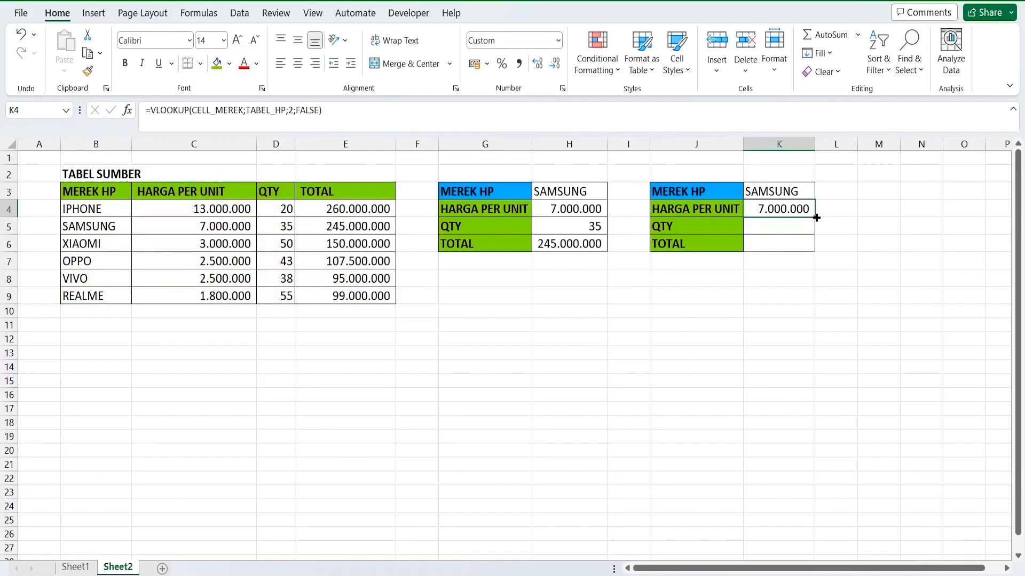
{"action": "double_click", "coordinate": [815, 217]}
{"action": "double_click", "coordinate": [791, 223]}
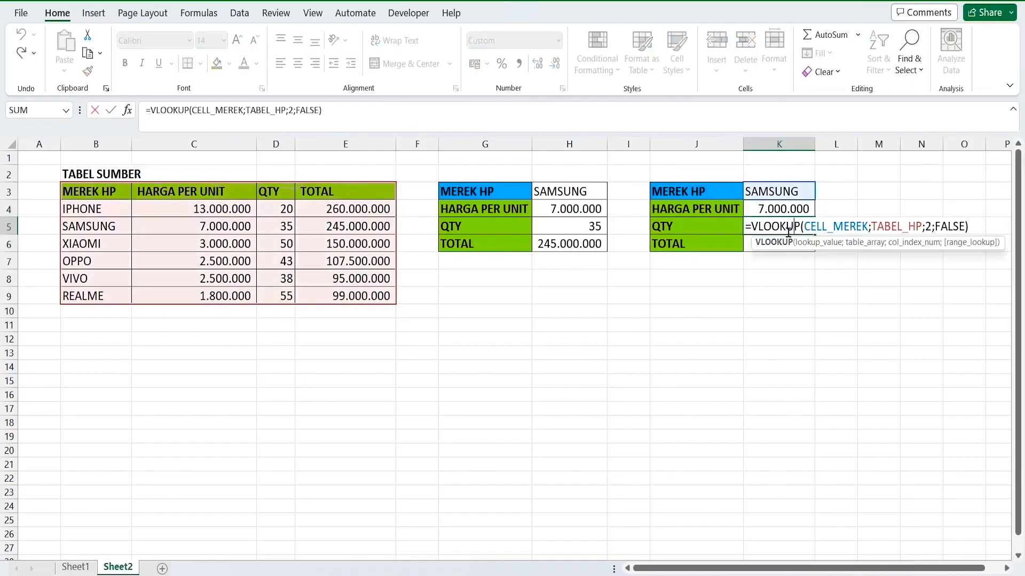
{"action": "double_click", "coordinate": [928, 227]}
{"action": "type", "text": "3"}
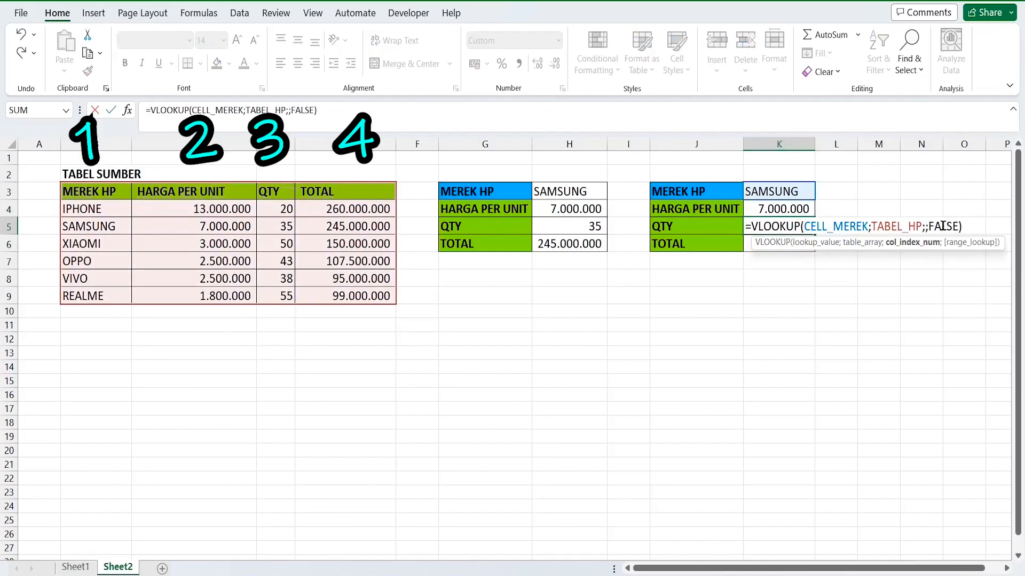
{"action": "key", "text": "Return"}
Step: Set the column index of the TOTAL lookup in K6 to 4 and widen column K slightly
{"action": "double_click", "coordinate": [801, 244]}
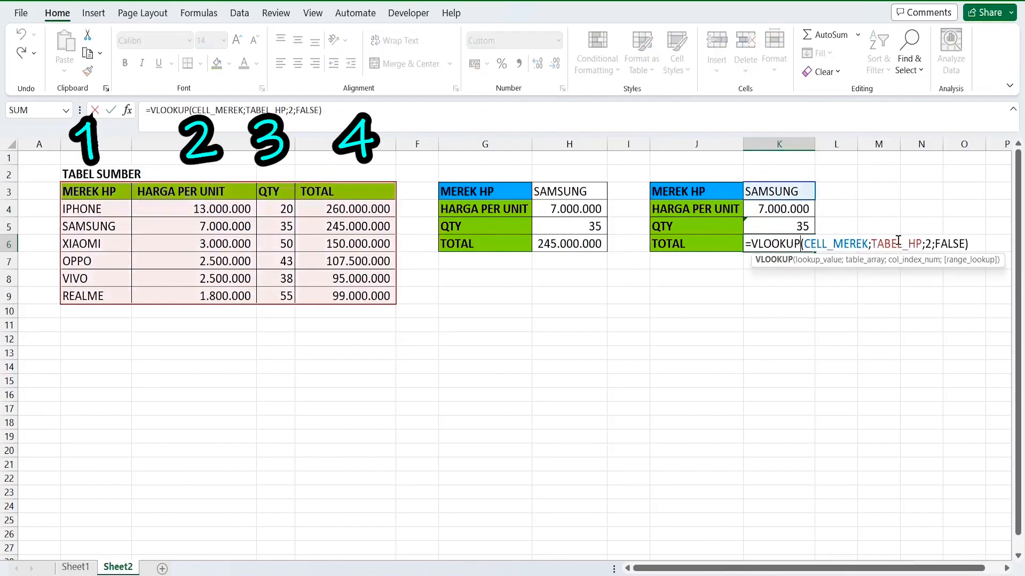
{"action": "left_click", "coordinate": [932, 243]}
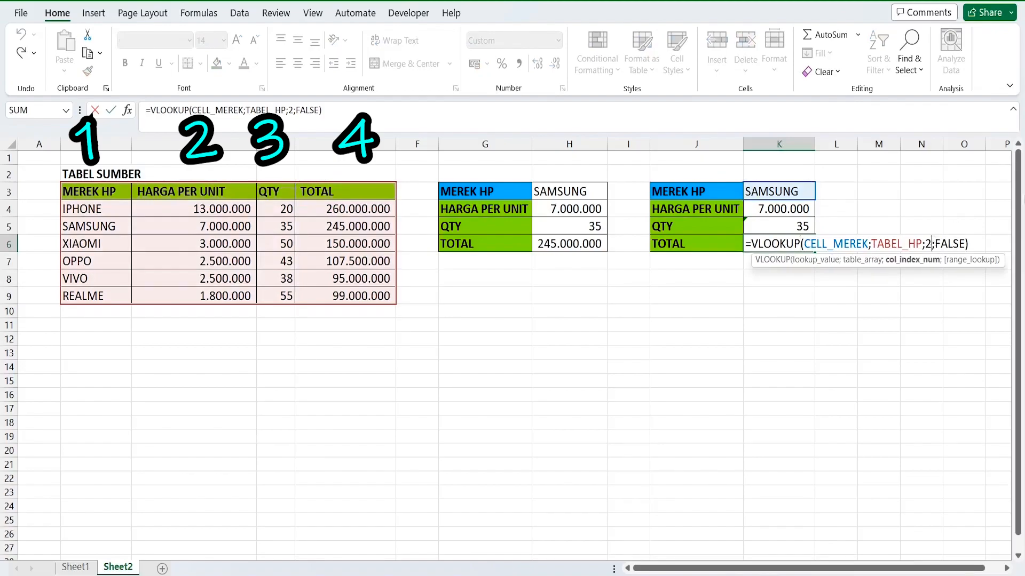
{"action": "key", "text": "BackSpace"}
{"action": "type", "text": "4"}
{"action": "key", "text": "Return"}
{"action": "left_click_drag", "start_coordinate": [816, 143], "coordinate": [821, 142]}
Step: Change the MEREK HP value to OPPO in both lookup tables, in H3 and K3, to test the formulas
{"action": "left_click", "coordinate": [582, 192]}
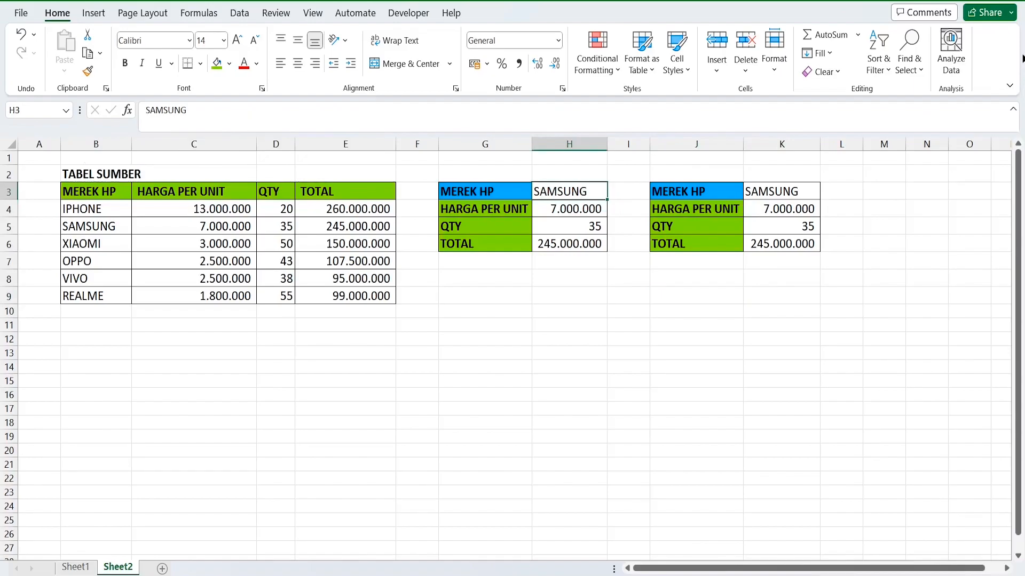
{"action": "type", "text": "OPPO"}
{"action": "key", "text": "Return"}
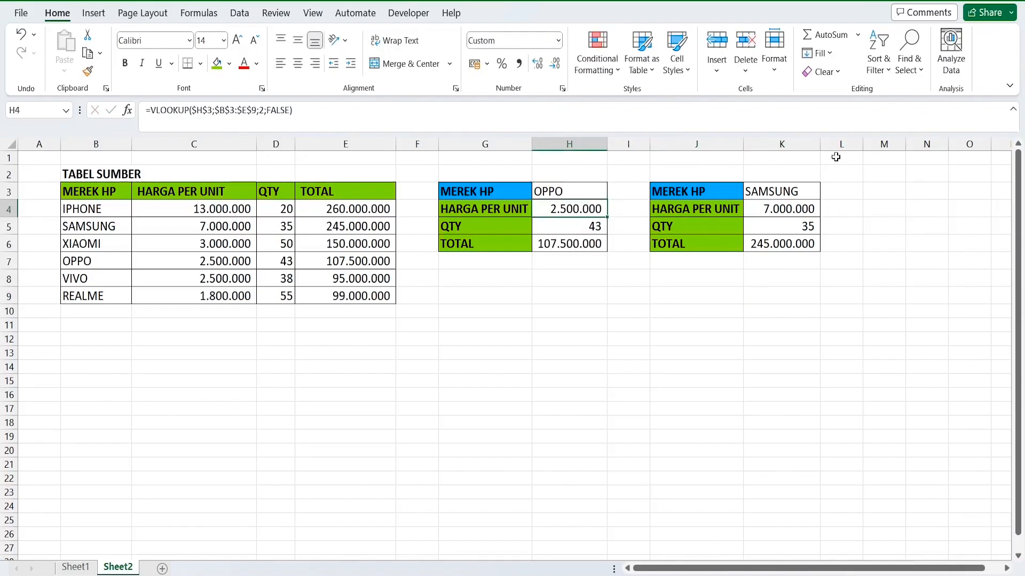
{"action": "left_click", "coordinate": [776, 198]}
{"action": "type", "text": "OPPO"}
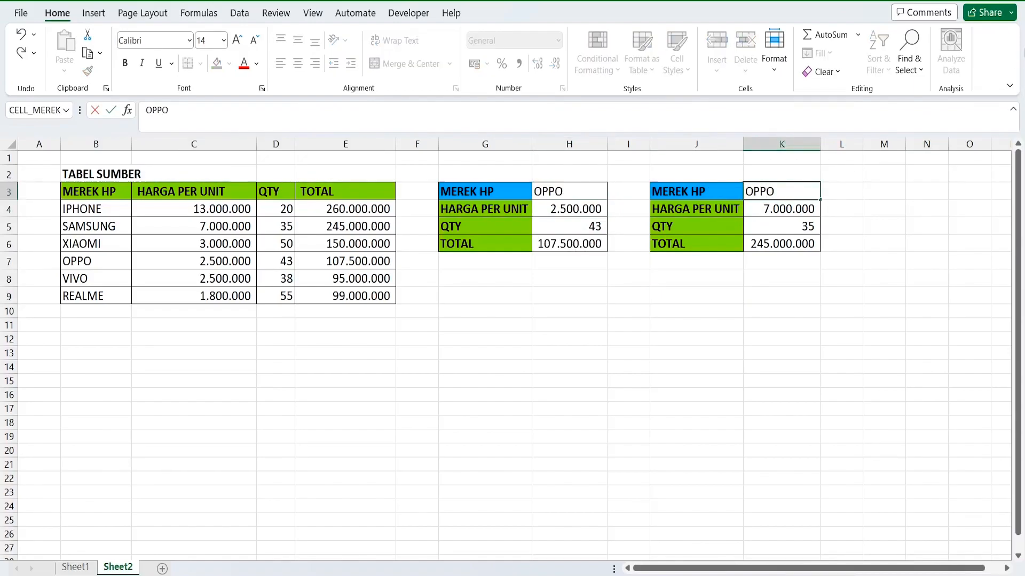
{"action": "key", "text": "Return"}
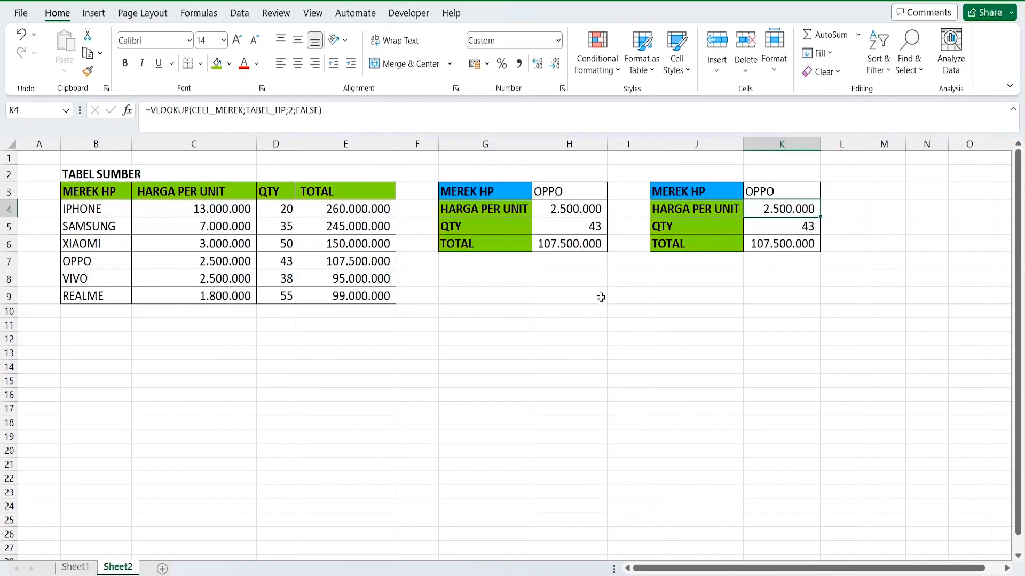
{"action": "left_click", "coordinate": [599, 295]}
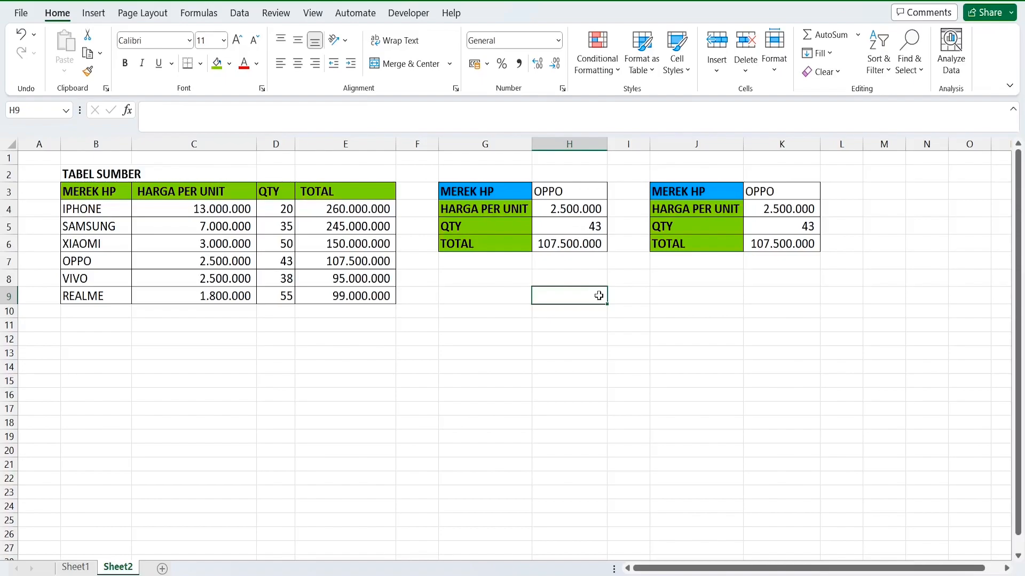
{"action": "mouse_move", "coordinate": [587, 574]}
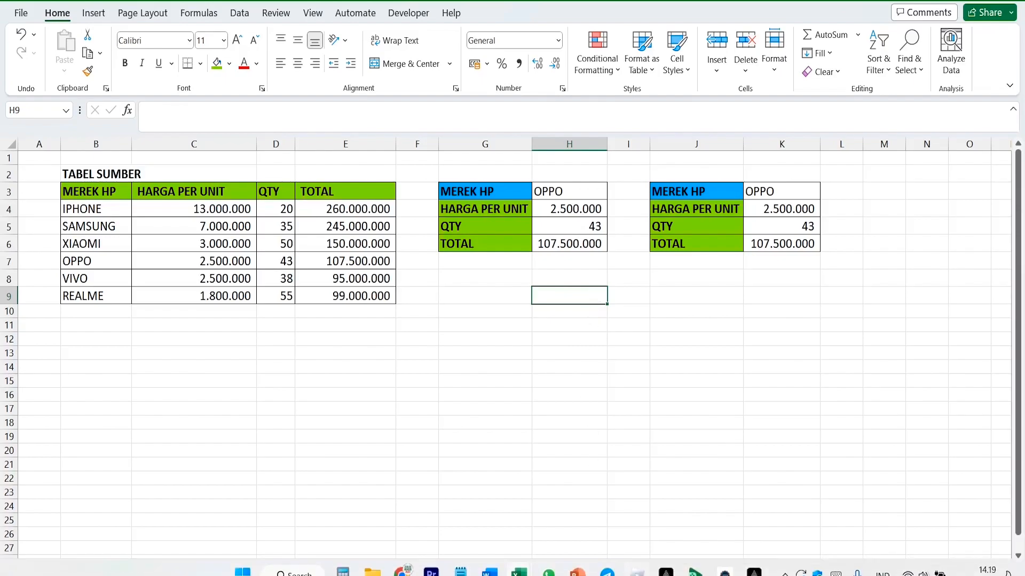